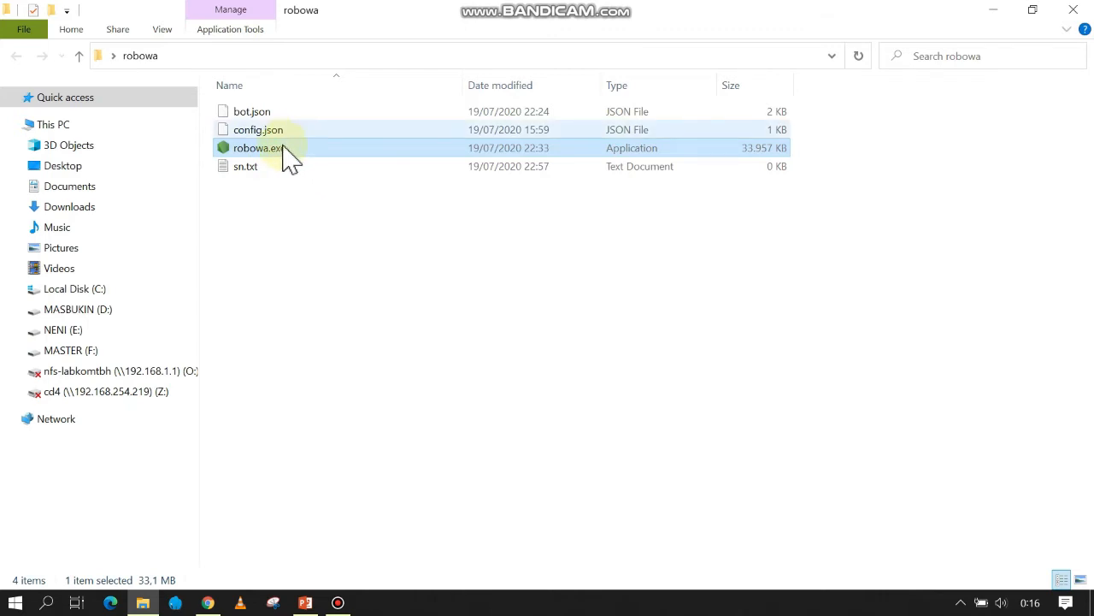
# - Open bot.json in a maximized Notepad window without making Notepad the default app for .json files
pyautogui.click(294, 205)
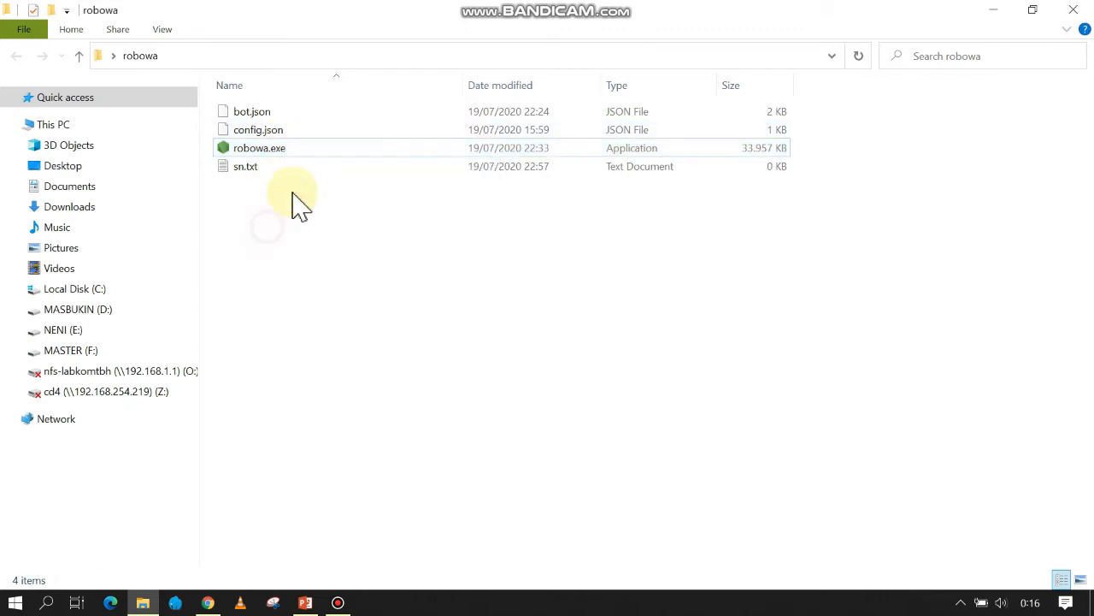
pyautogui.click(261, 120)
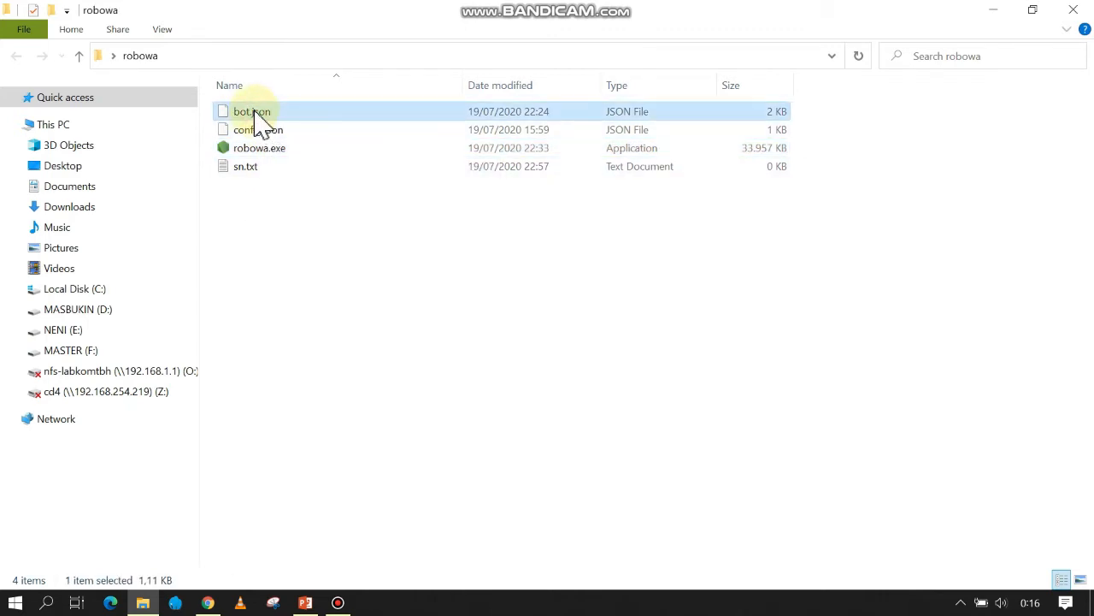
pyautogui.rightClick(261, 122)
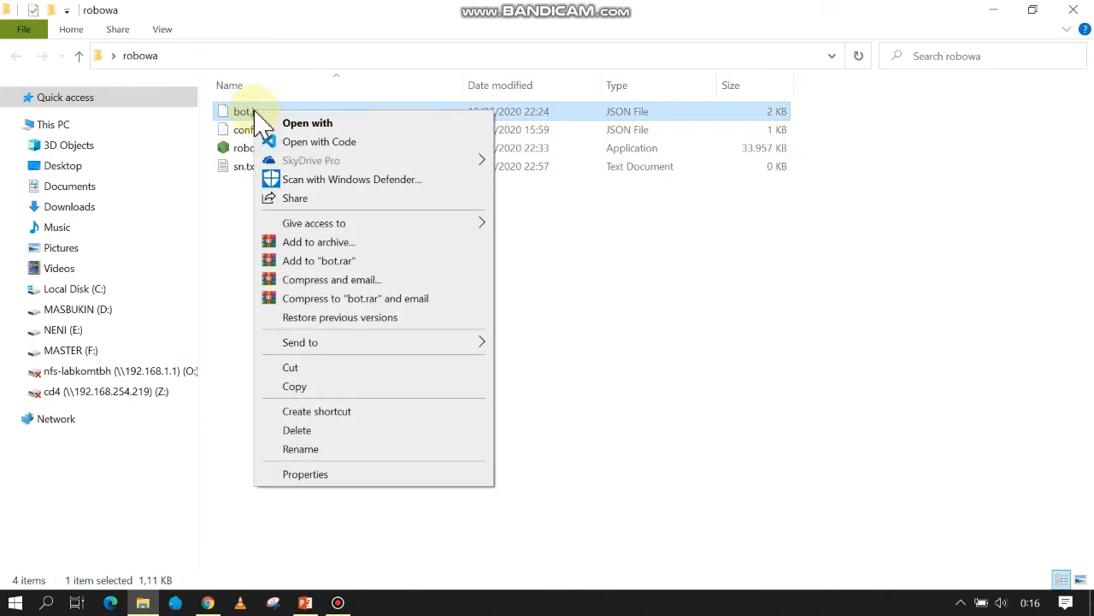
pyautogui.click(304, 125)
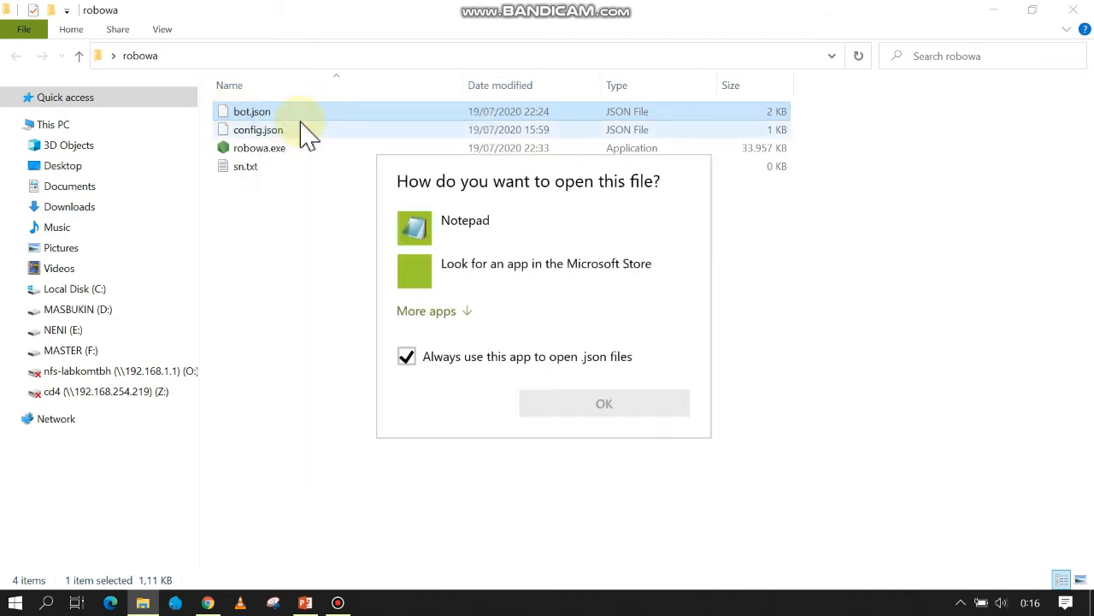
pyautogui.click(450, 313)
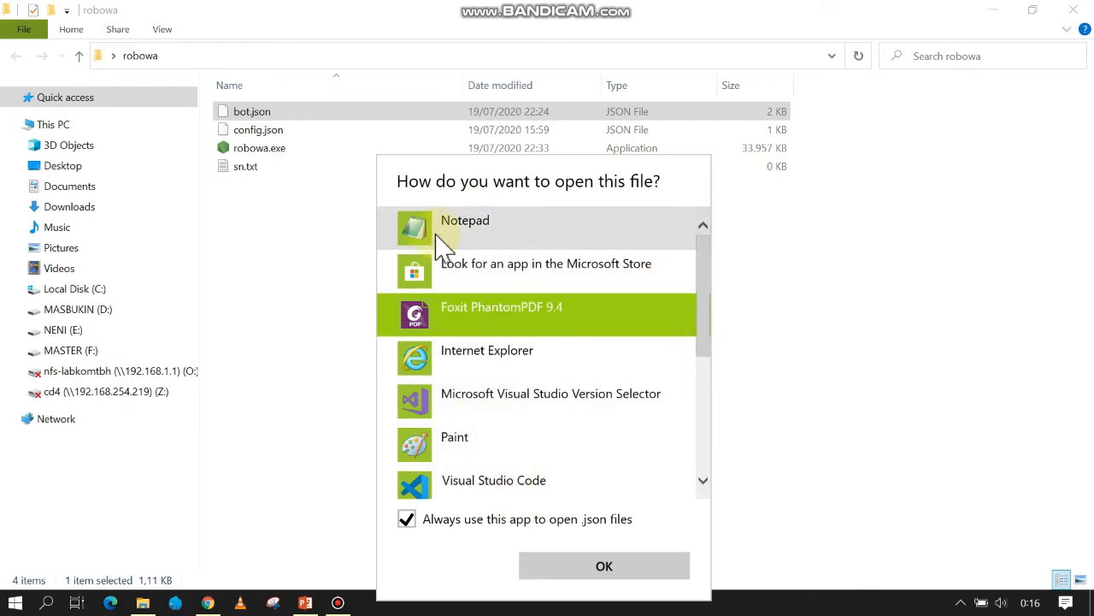
pyautogui.click(407, 520)
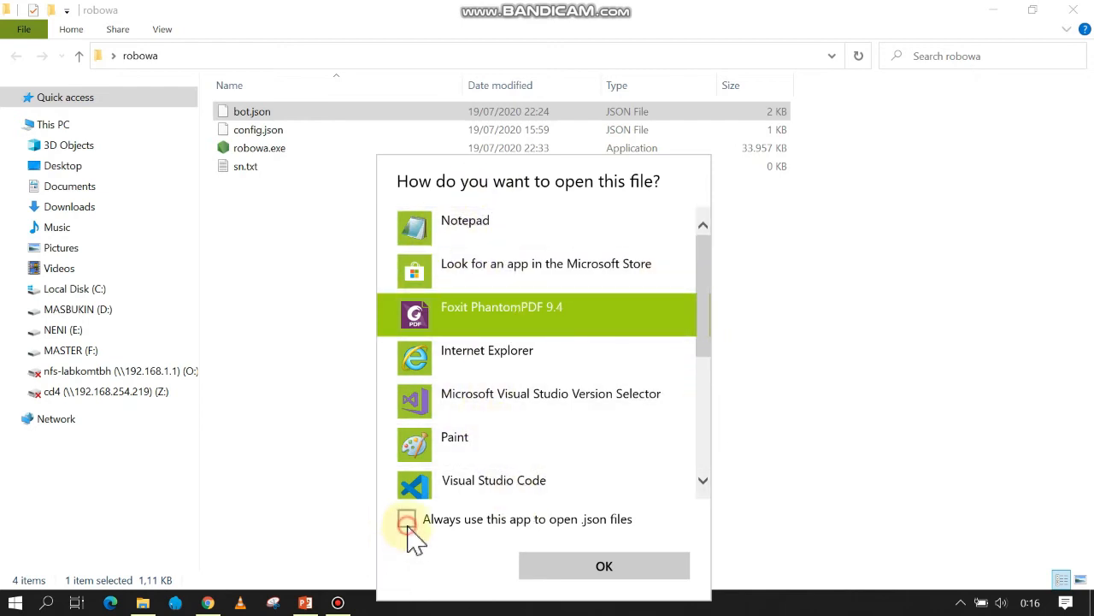
pyautogui.click(448, 236)
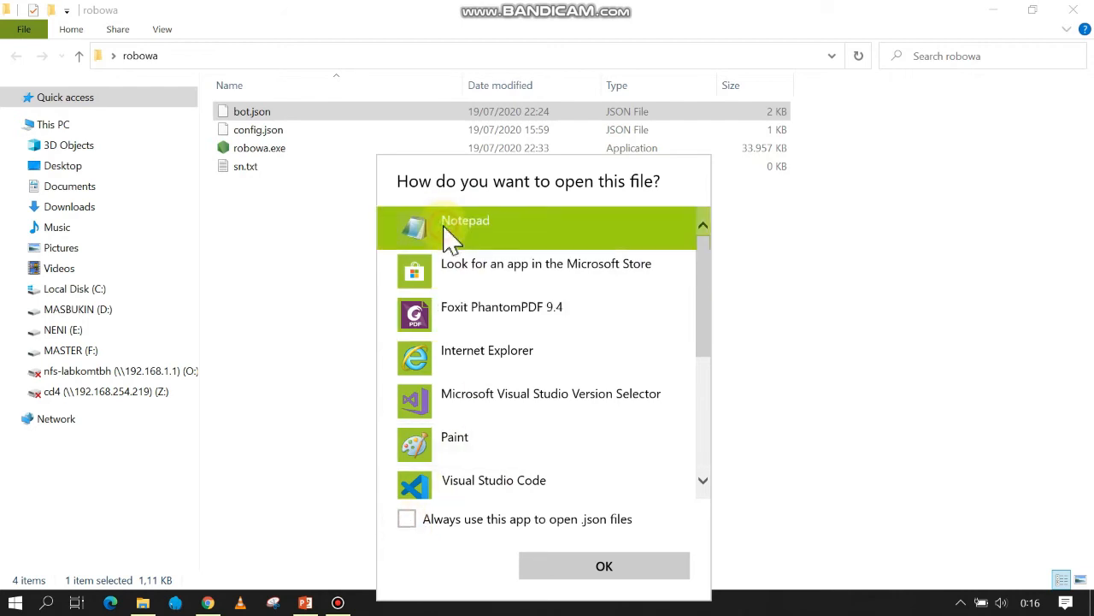
pyautogui.click(605, 565)
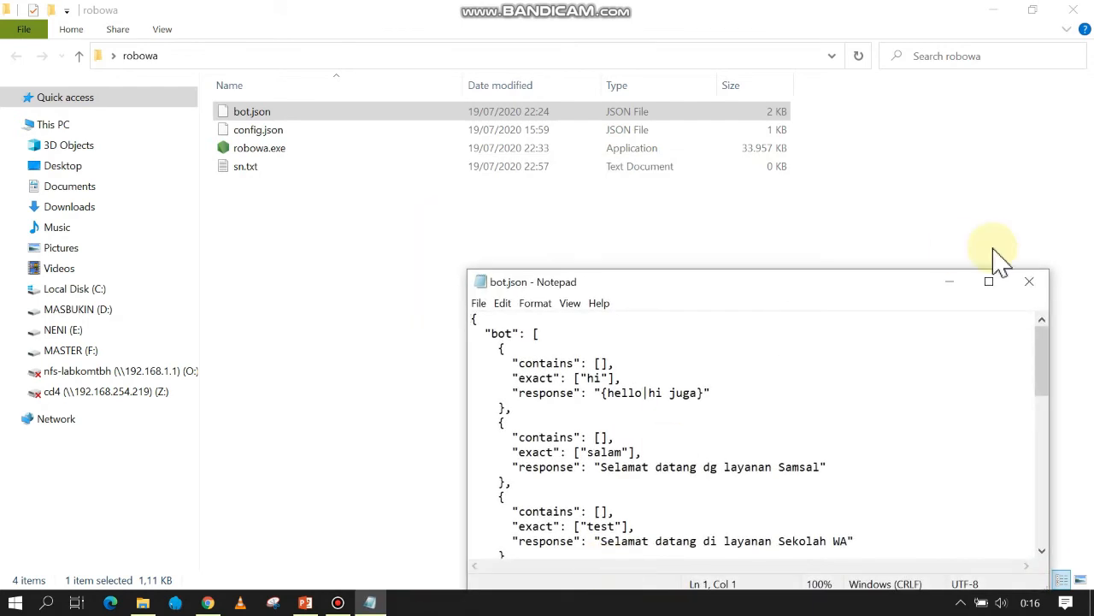
pyautogui.click(988, 282)
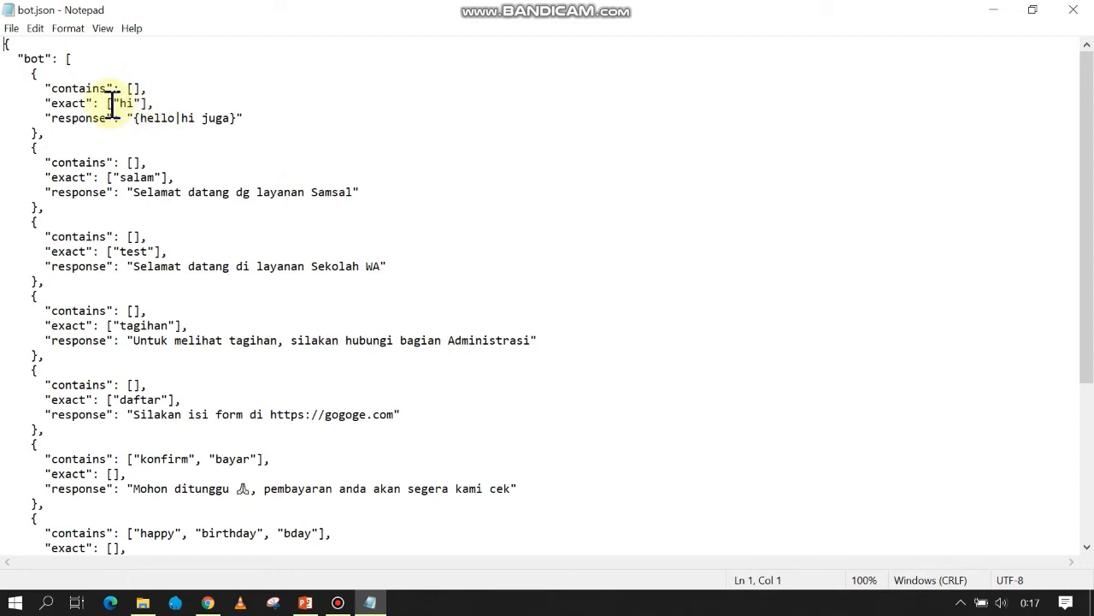
# - Examine the first bot rule in bot.json, comparing its exact keyword "hi" with the alternative replies in its response
pyautogui.moveTo(110, 103); pyautogui.dragTo(237, 117)
pyautogui.click(134, 119)
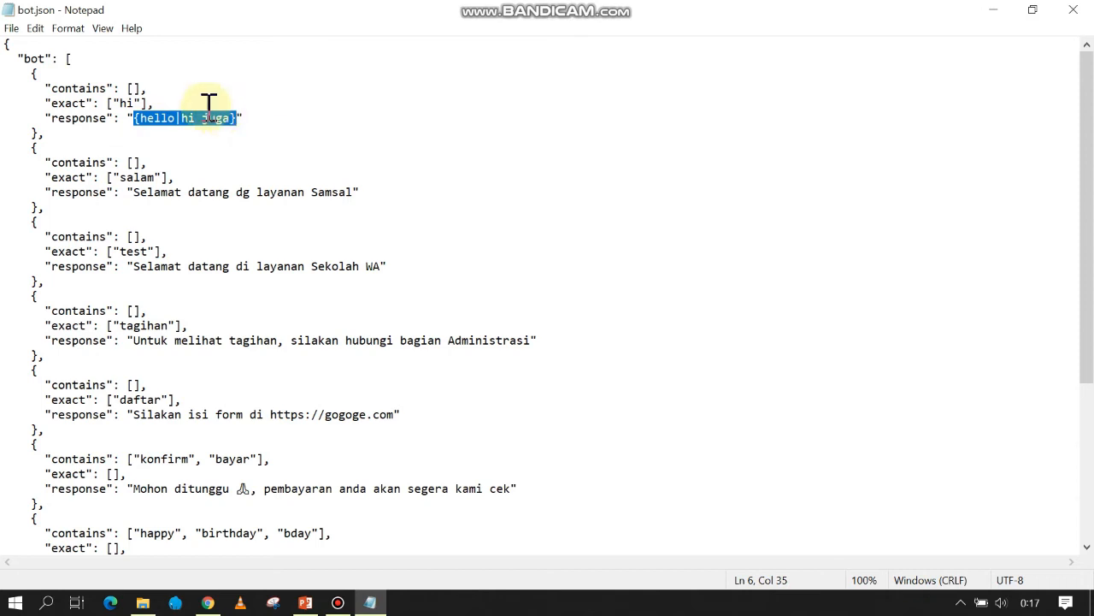
pyautogui.moveTo(128, 88); pyautogui.dragTo(142, 88)
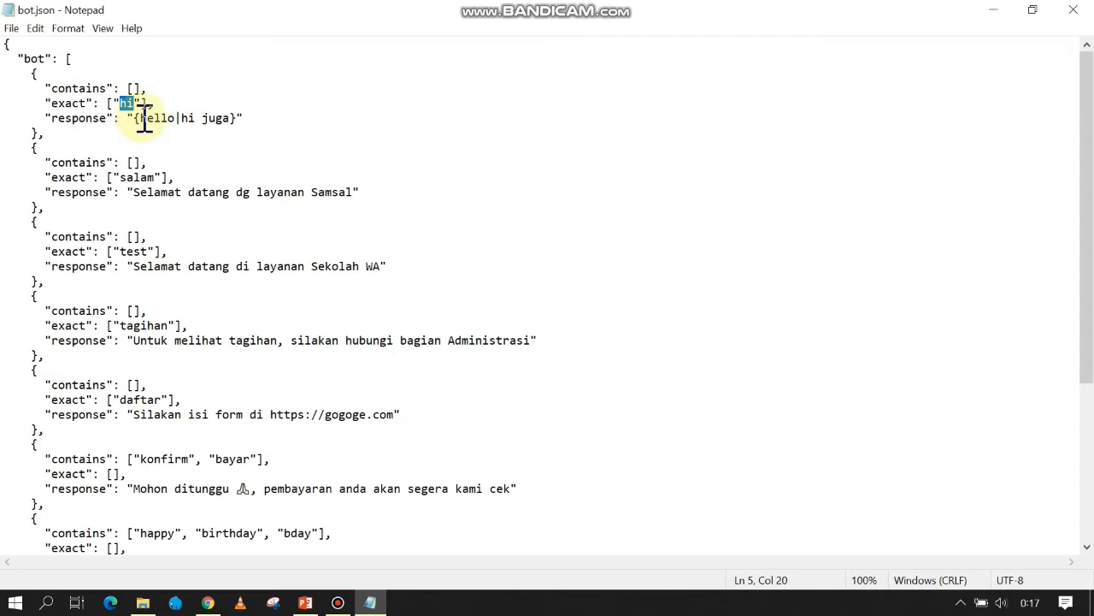
pyautogui.moveTo(134, 118); pyautogui.dragTo(142, 118)
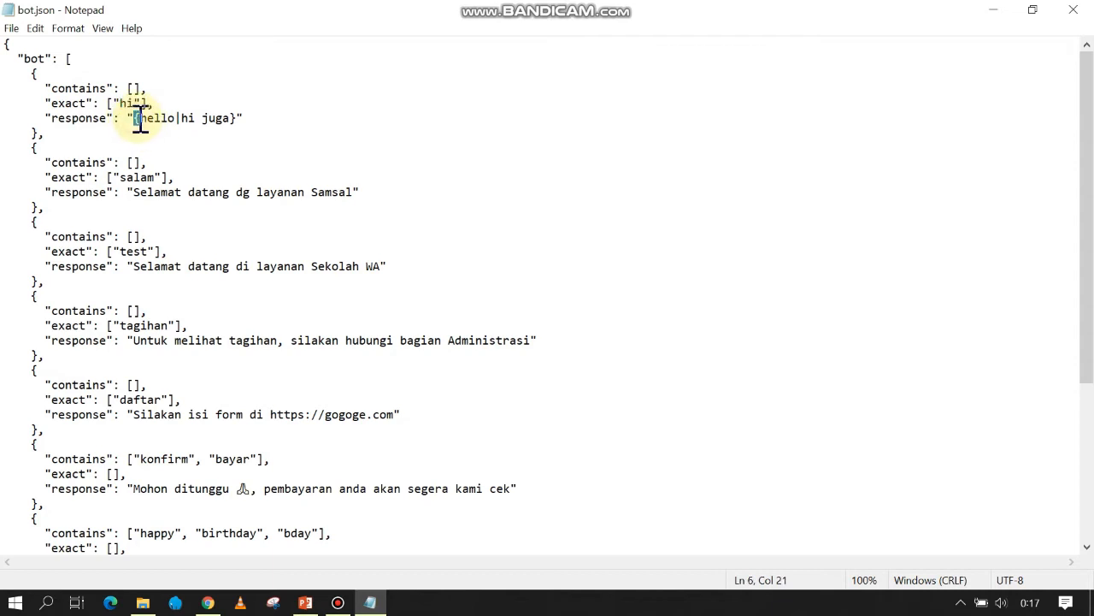
pyautogui.click(237, 119)
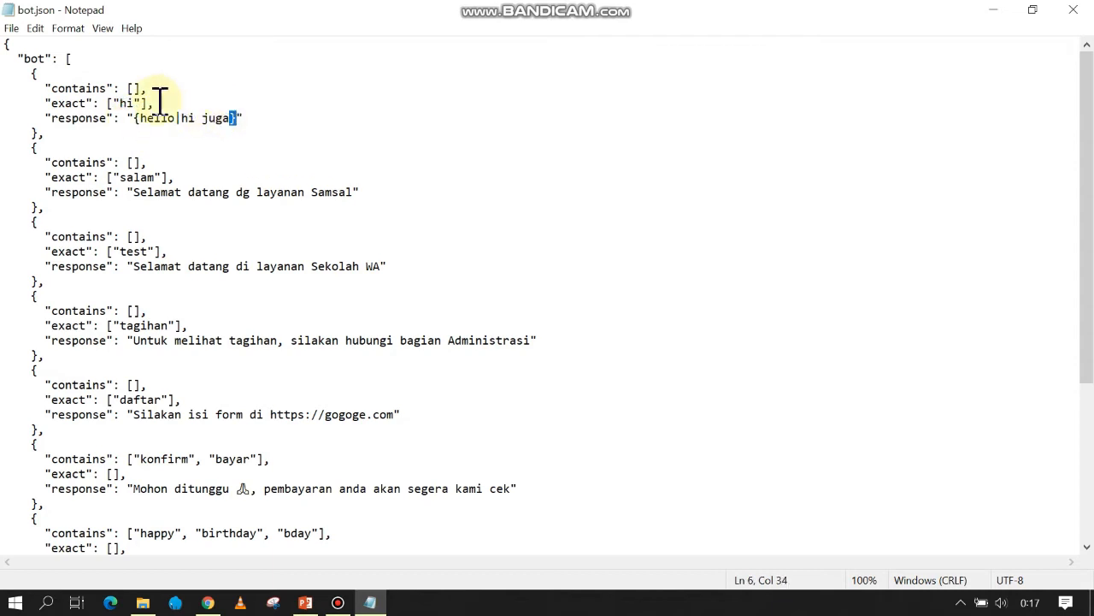
pyautogui.moveTo(134, 118); pyautogui.dragTo(224, 120)
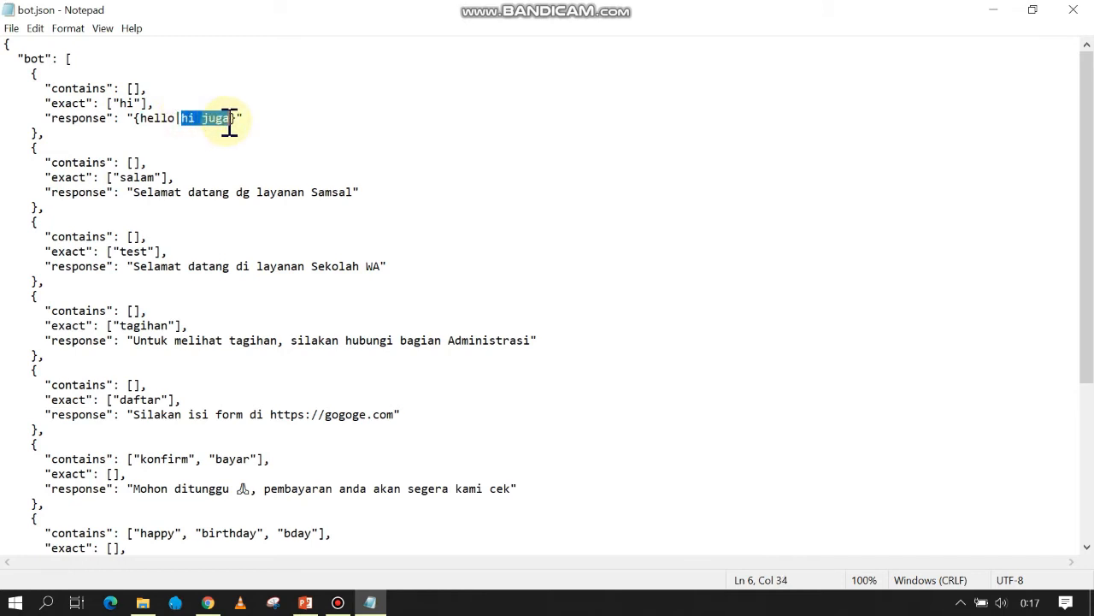
pyautogui.click(141, 118)
pyautogui.moveTo(140, 118); pyautogui.dragTo(183, 121)
pyautogui.click(177, 118)
pyautogui.click(185, 120)
# - Examine the "salam" rule in bot.json, checking its exact keyword and the welcome response assigned to it
pyautogui.moveTo(120, 178); pyautogui.dragTo(151, 178)
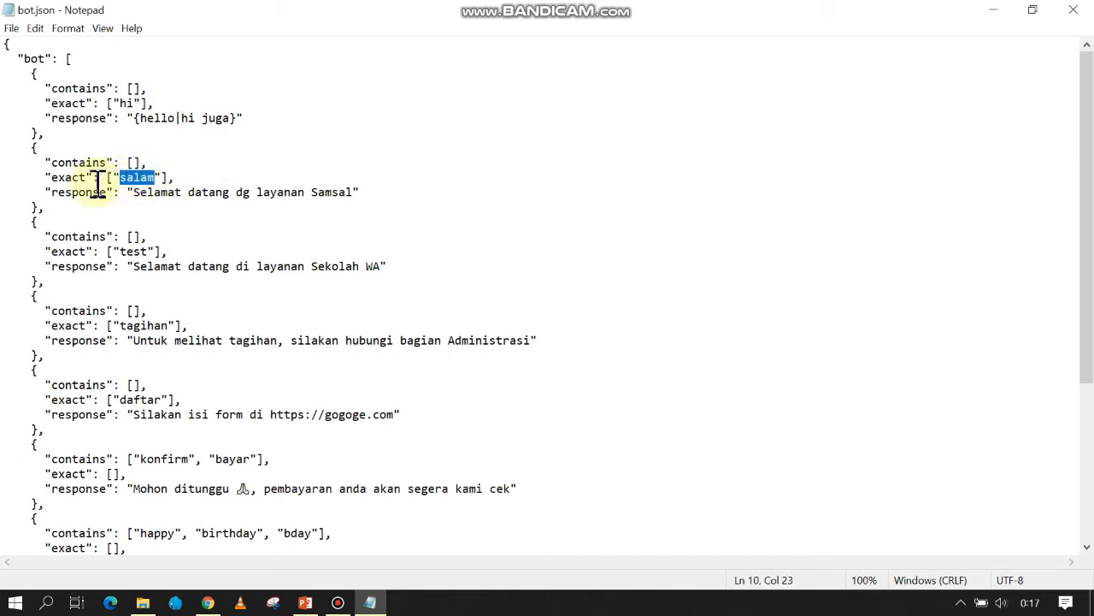
pyautogui.moveTo(134, 192); pyautogui.dragTo(317, 193)
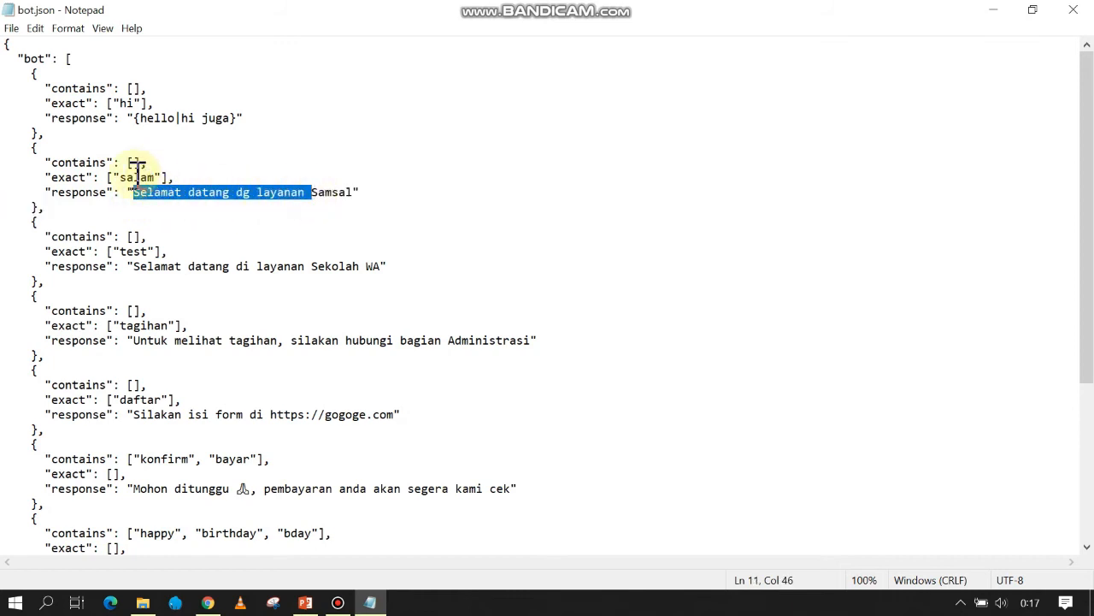
pyautogui.moveTo(120, 178); pyautogui.dragTo(155, 177)
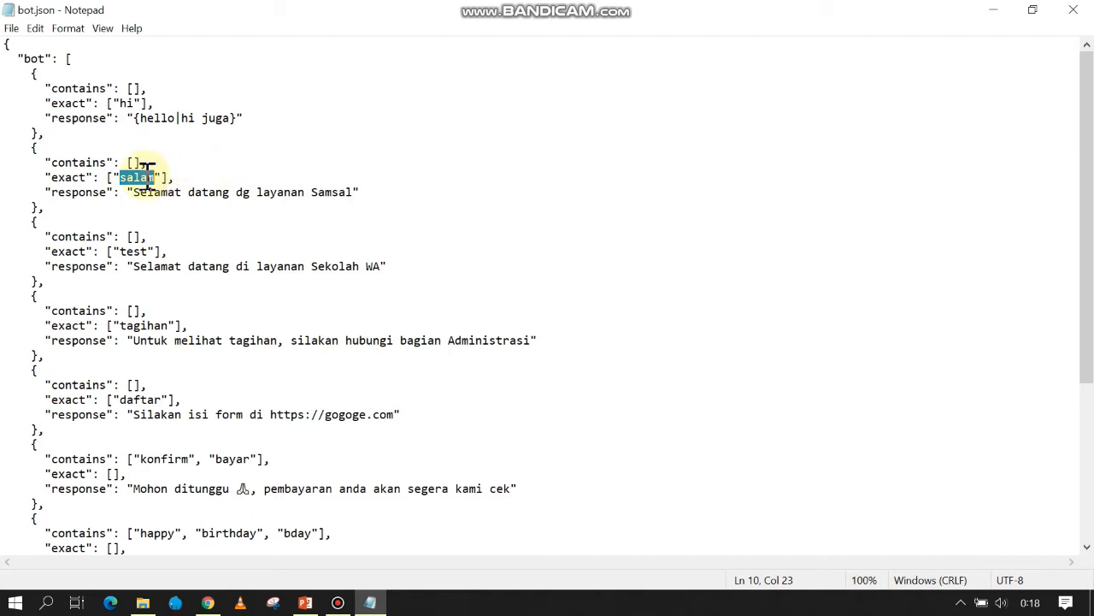
pyautogui.moveTo(120, 180); pyautogui.dragTo(158, 175)
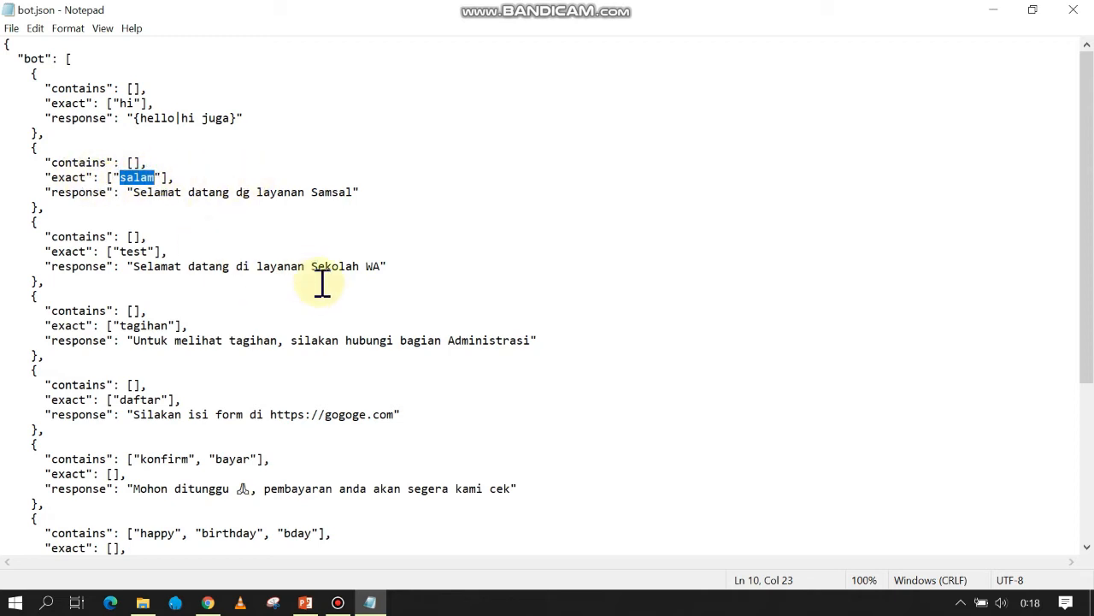
# - Examine the rule in bot.json that uses the contains keywords "konfirm" and "bayar", including its response text
pyautogui.moveTo(1089, 156); pyautogui.dragTo(1089, 257)
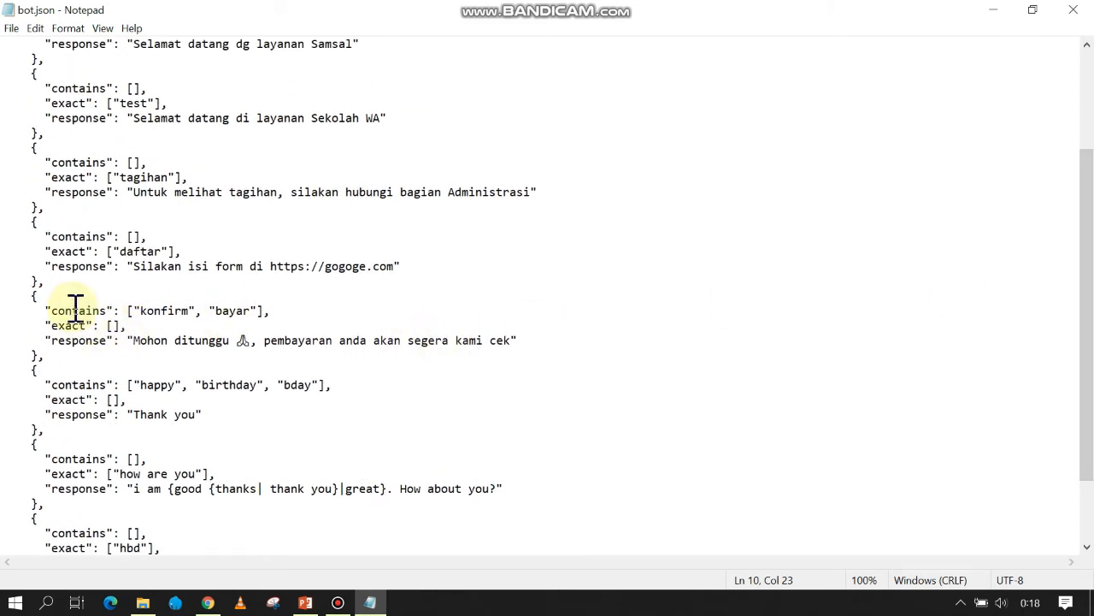
pyautogui.moveTo(140, 311); pyautogui.dragTo(189, 310)
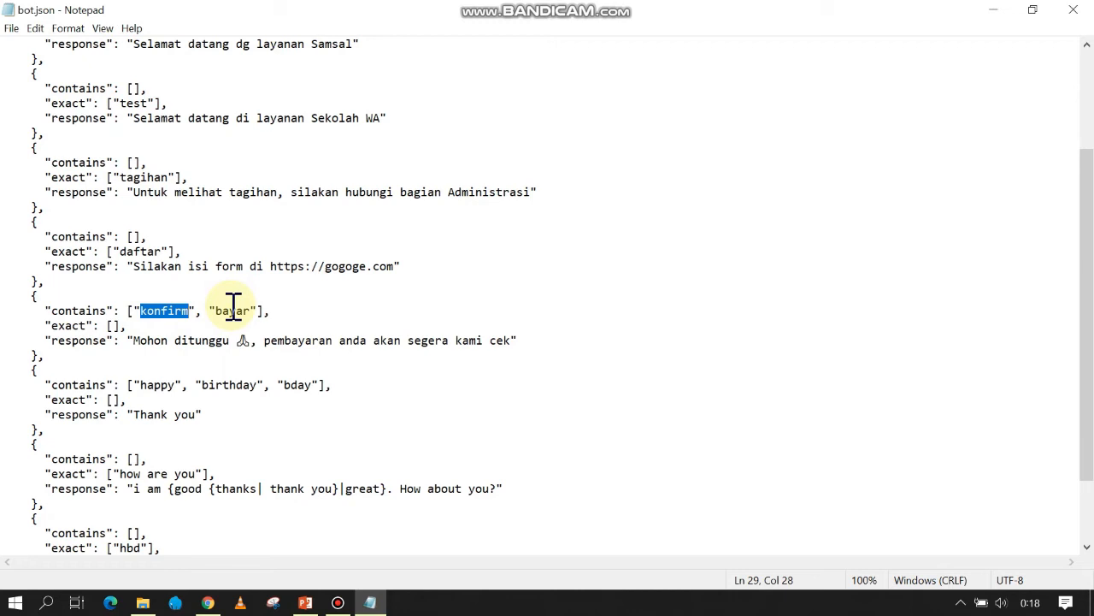
pyautogui.click(167, 312)
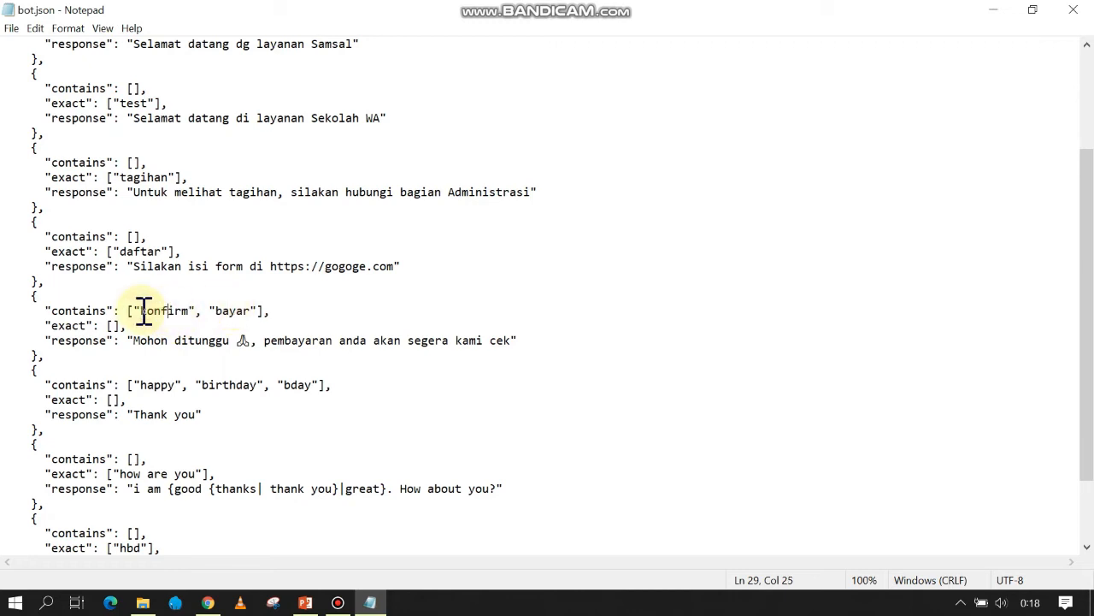
pyautogui.moveTo(142, 311); pyautogui.dragTo(247, 313)
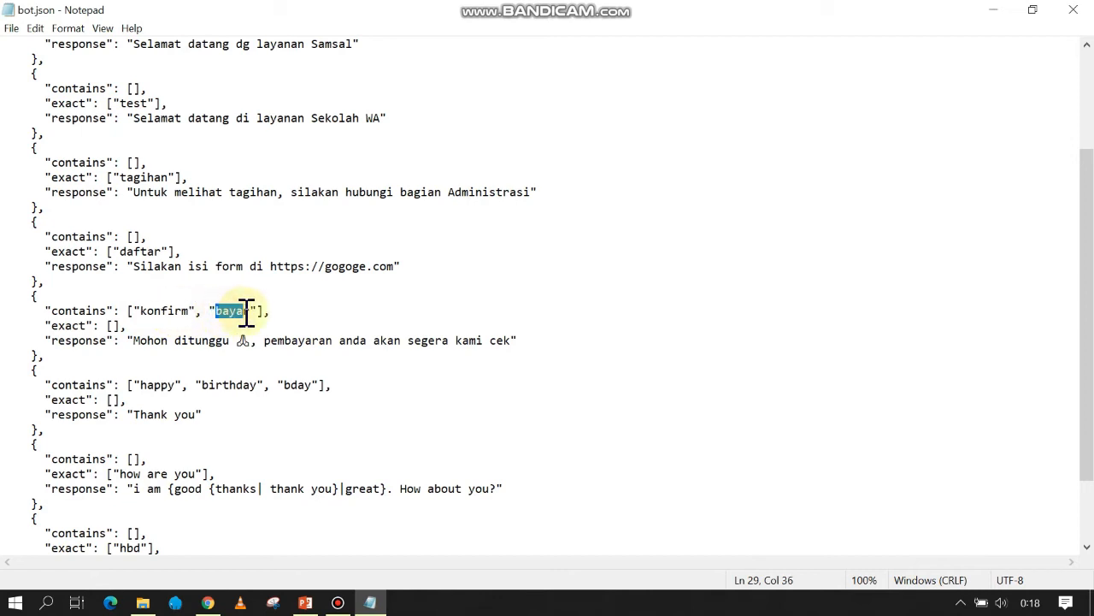
pyautogui.click(145, 341)
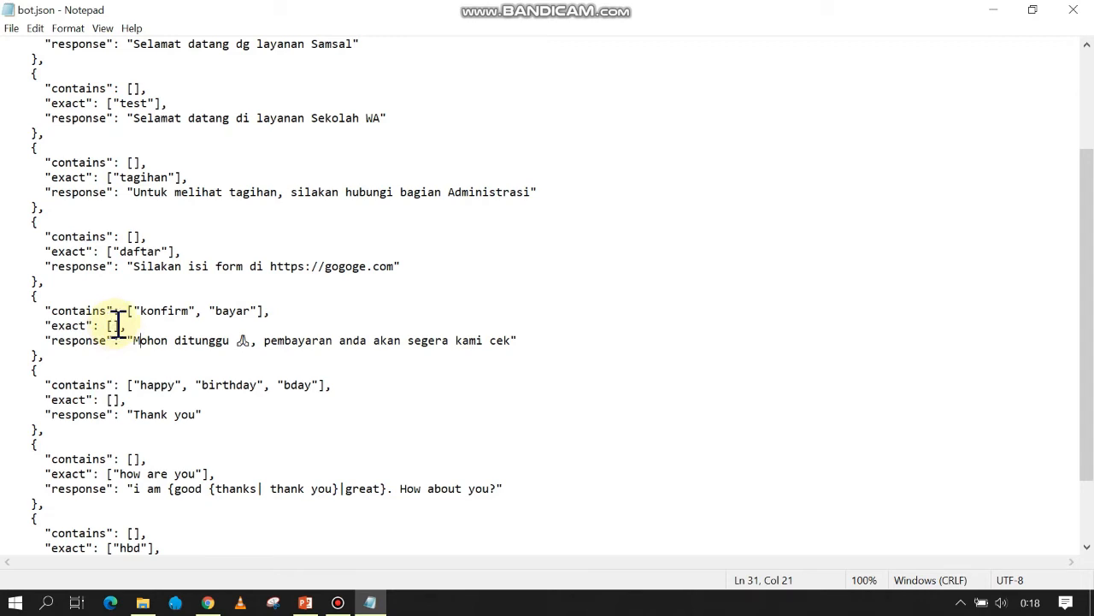
pyautogui.click(143, 311)
pyautogui.moveTo(143, 311); pyautogui.dragTo(254, 311)
pyautogui.moveTo(143, 311); pyautogui.dragTo(231, 313)
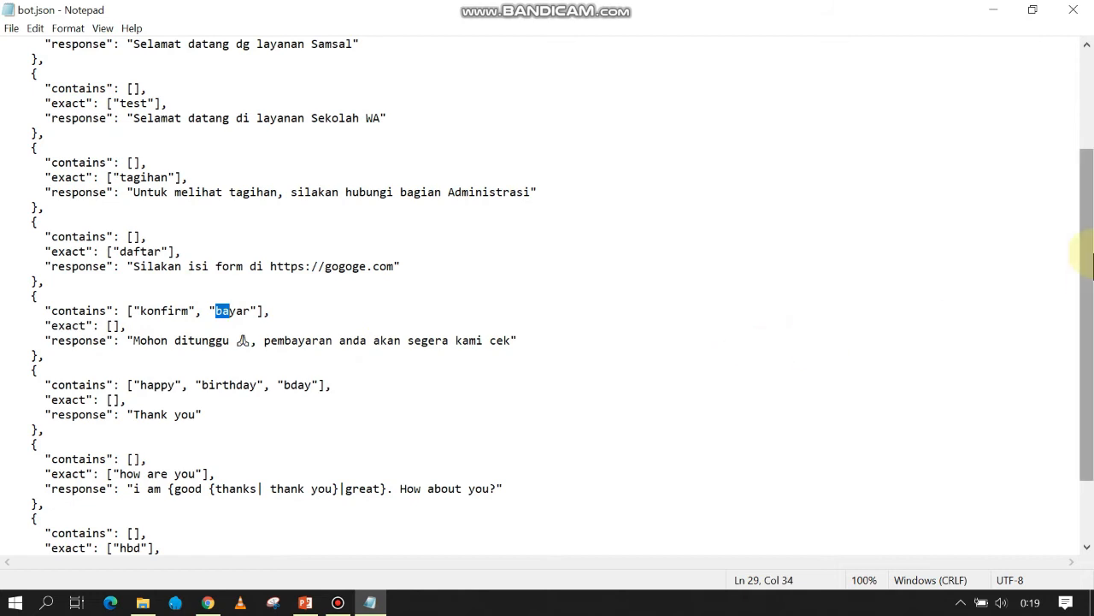
# - Return to the beginning of bot.json and close the file, leaving nothing selected in the robowa folder
pyautogui.moveTo(1090, 272); pyautogui.dragTo(1084, 122)
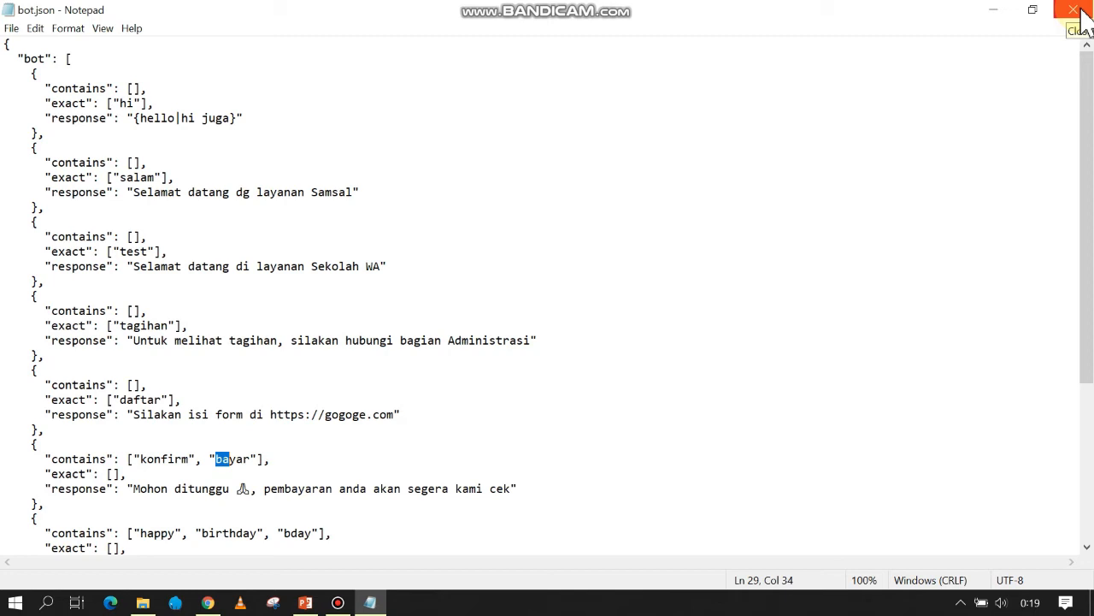
pyautogui.moveTo(1089, 103)
pyautogui.mouseDown()
pyautogui.moveTo(1087, 265)
pyautogui.moveTo(1090, 85)
pyautogui.mouseUp()
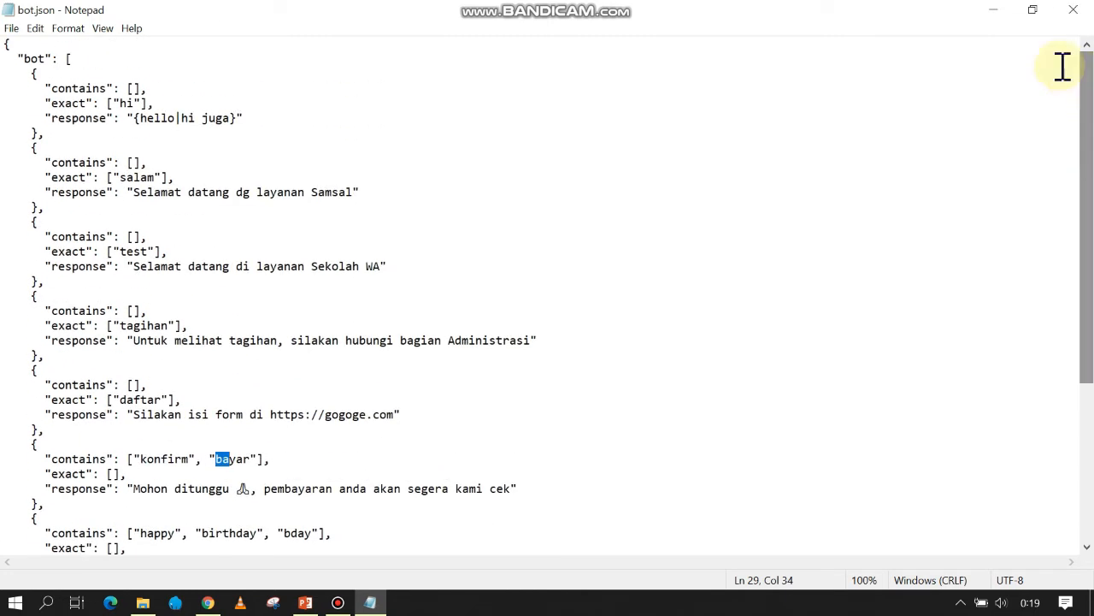
pyautogui.click(1079, 14)
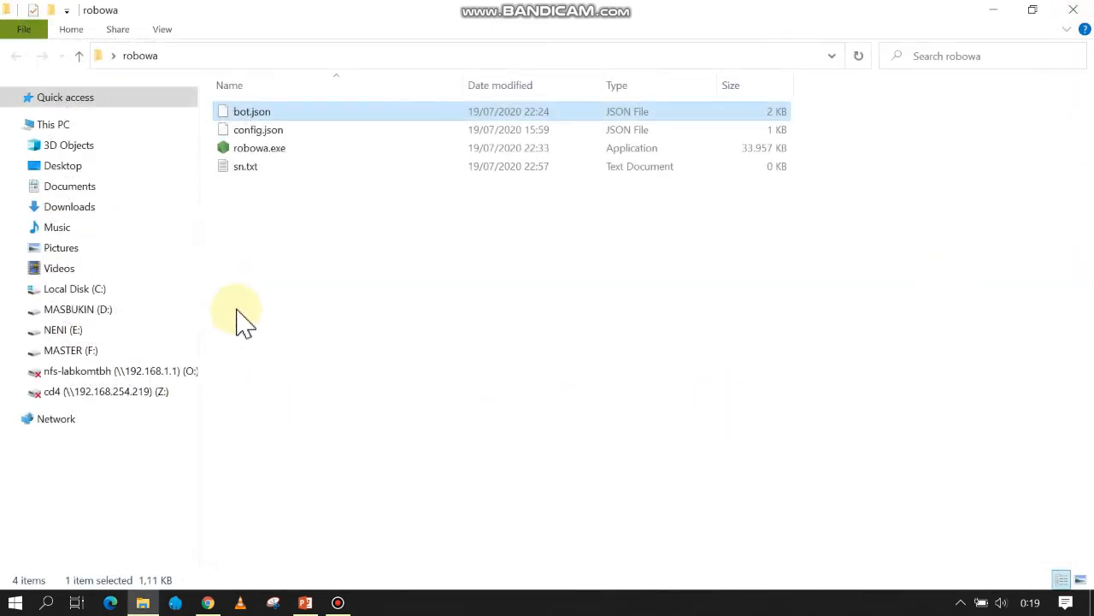
pyautogui.click(334, 241)
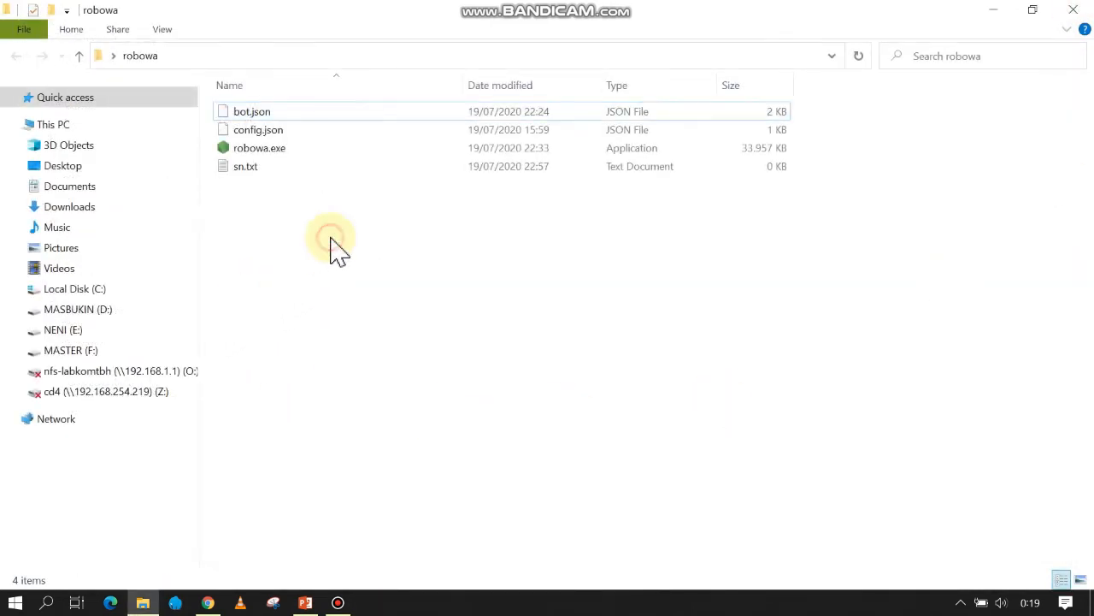
# - Open sn.txt from the robowa folder in Notepad to check its contents, and close it again
pyautogui.click(252, 167)
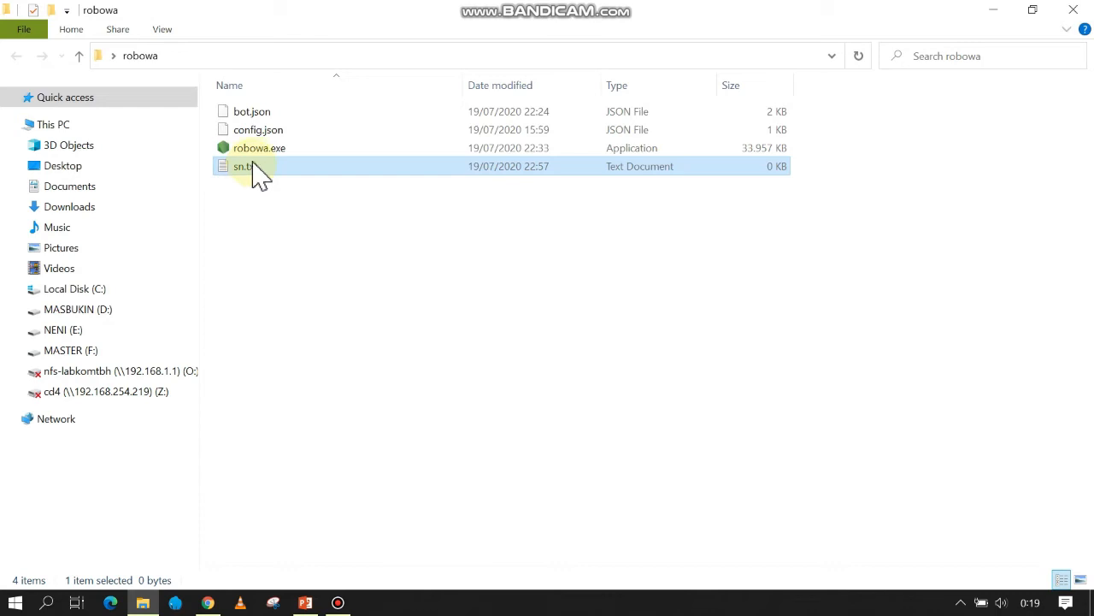
pyautogui.click(253, 151)
pyautogui.click(247, 168)
pyautogui.rightClick(242, 169)
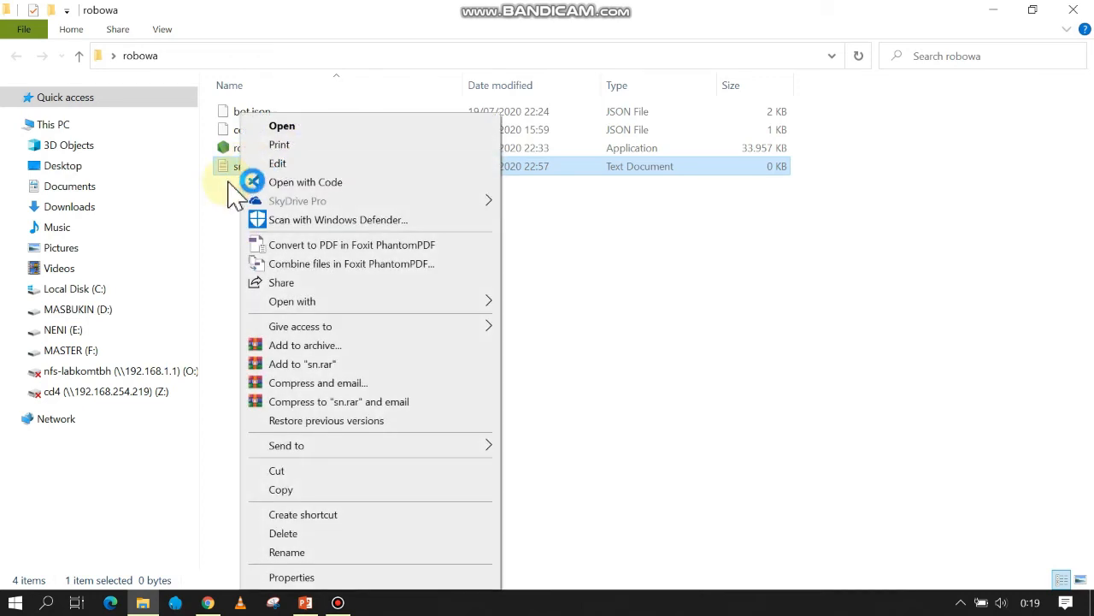
pyautogui.click(247, 167)
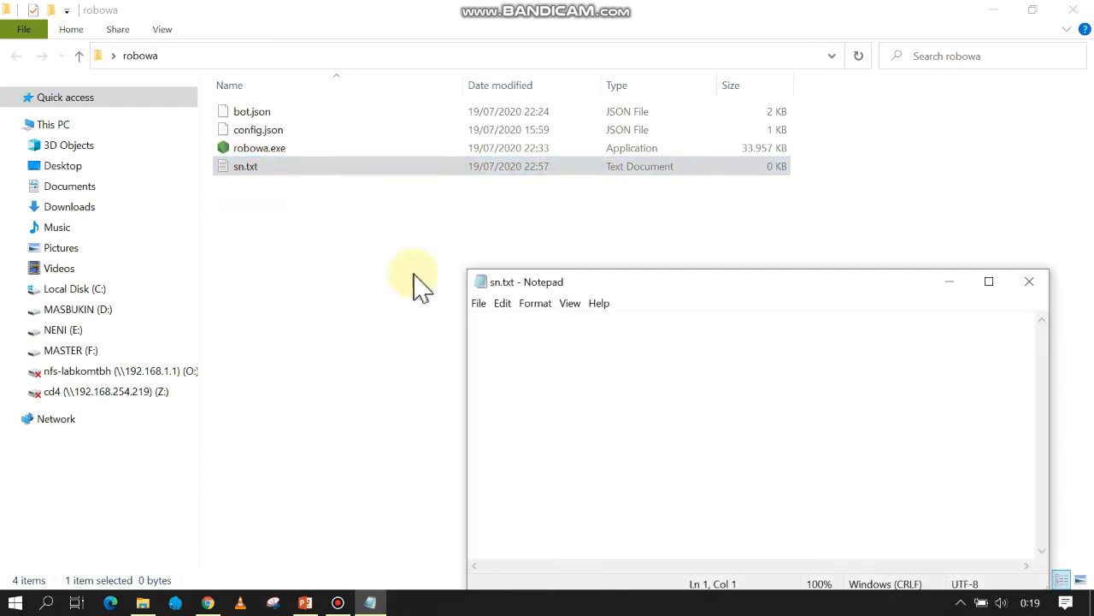
pyautogui.moveTo(556, 286); pyautogui.dragTo(430, 245)
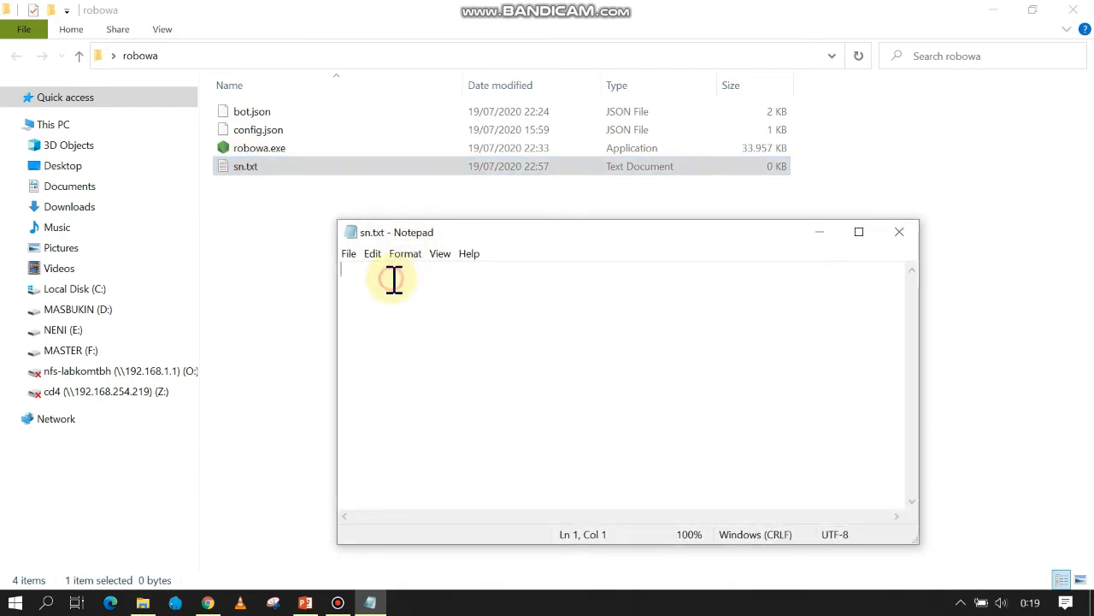
pyautogui.click(900, 232)
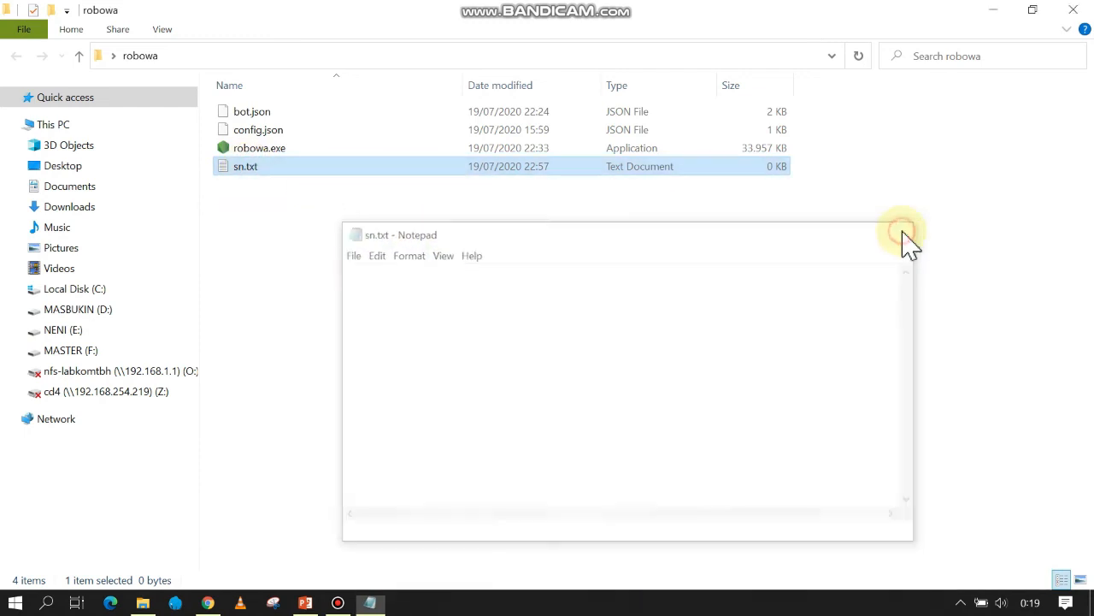
pyautogui.click(333, 287)
pyautogui.doubleClick(272, 179)
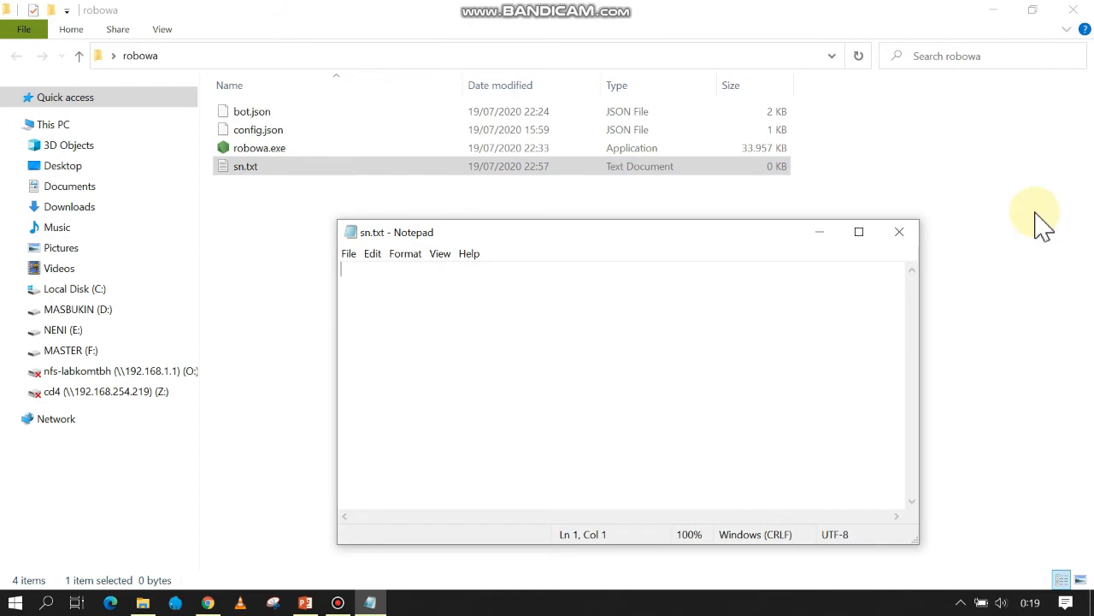
pyautogui.click(899, 232)
pyautogui.click(340, 201)
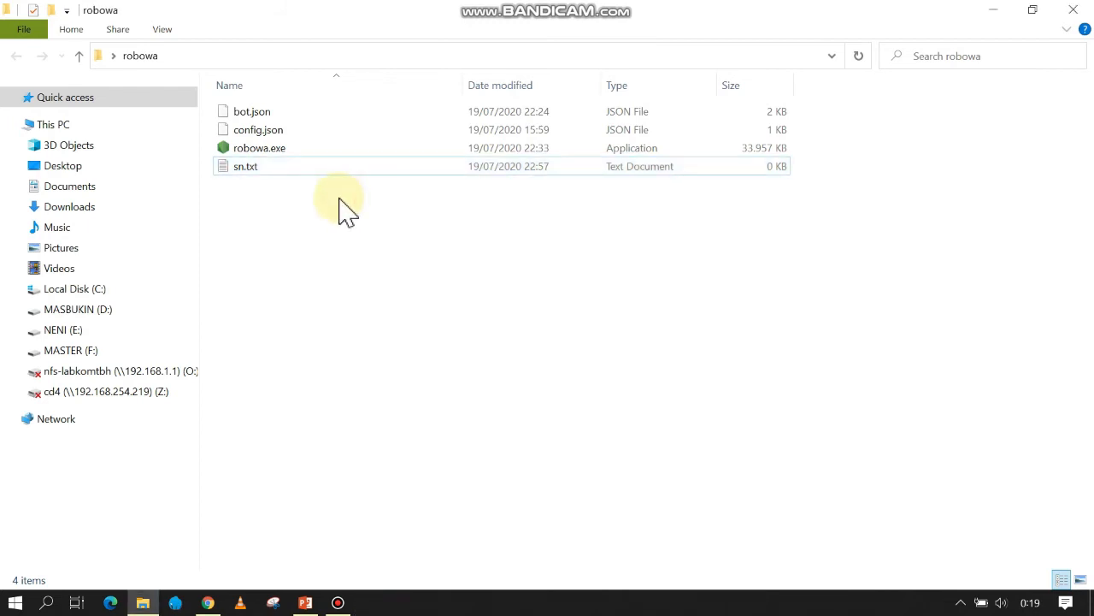
# - Try to run robowa.exe from the robowa folder
pyautogui.doubleClick(281, 154)
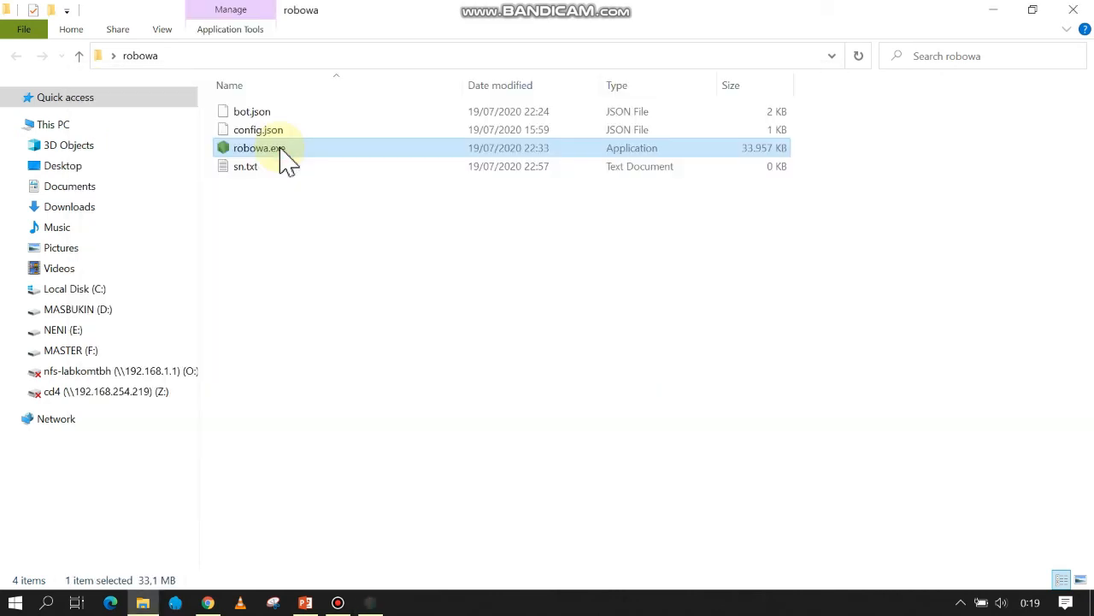
pyautogui.doubleClick(281, 154)
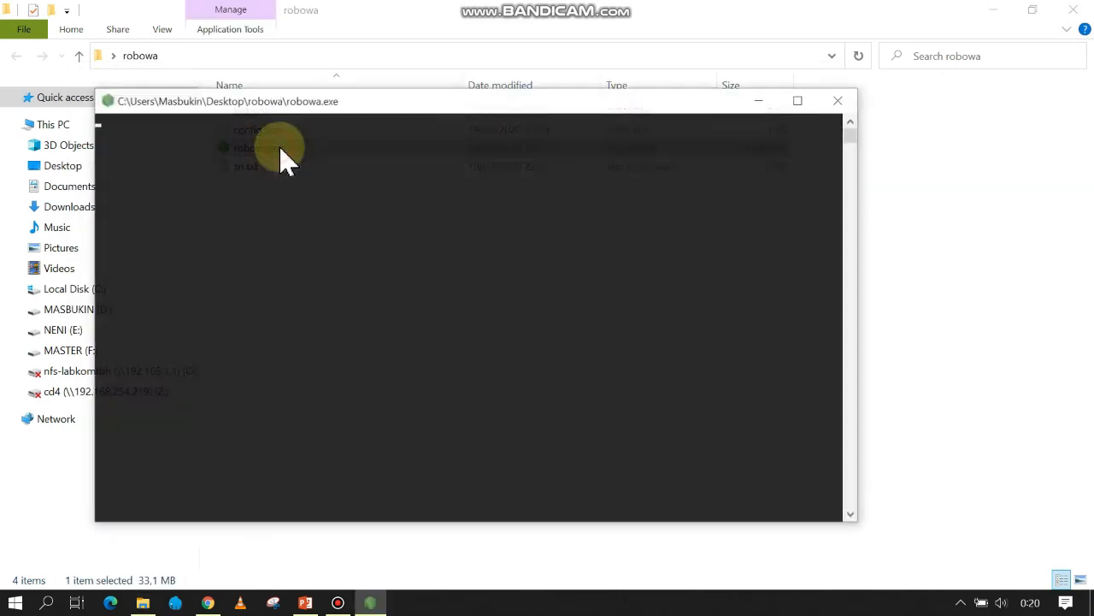
pyautogui.click(289, 232)
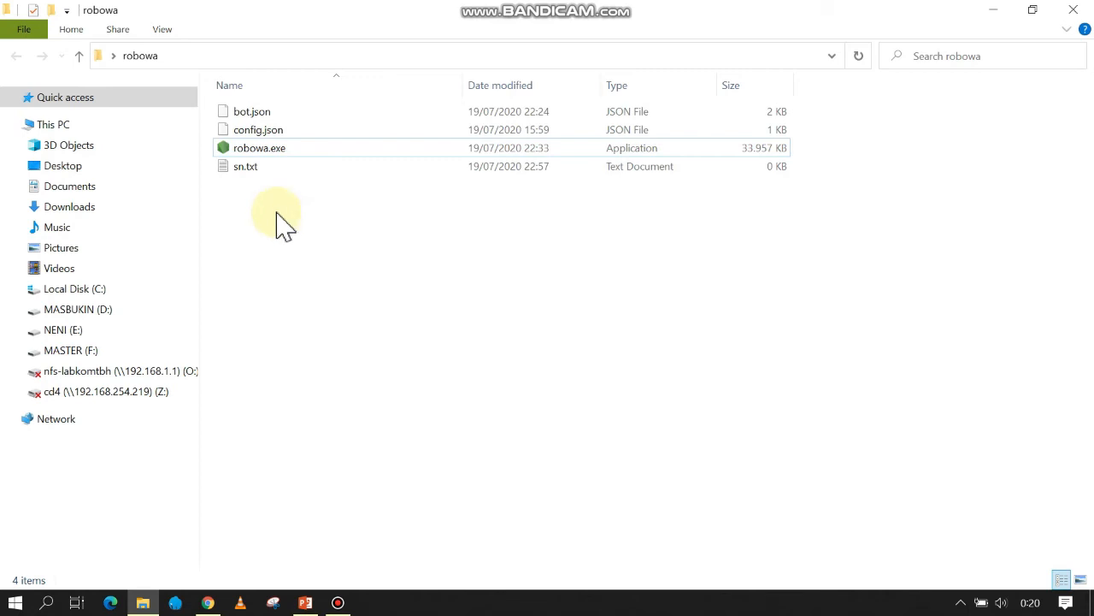
pyautogui.click(243, 168)
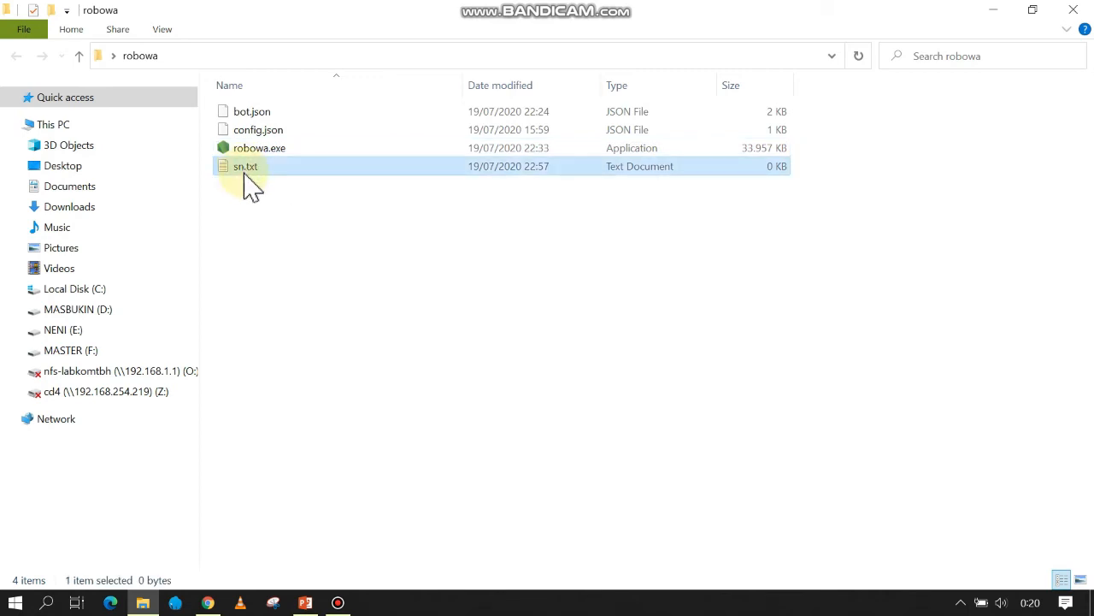
pyautogui.click(287, 246)
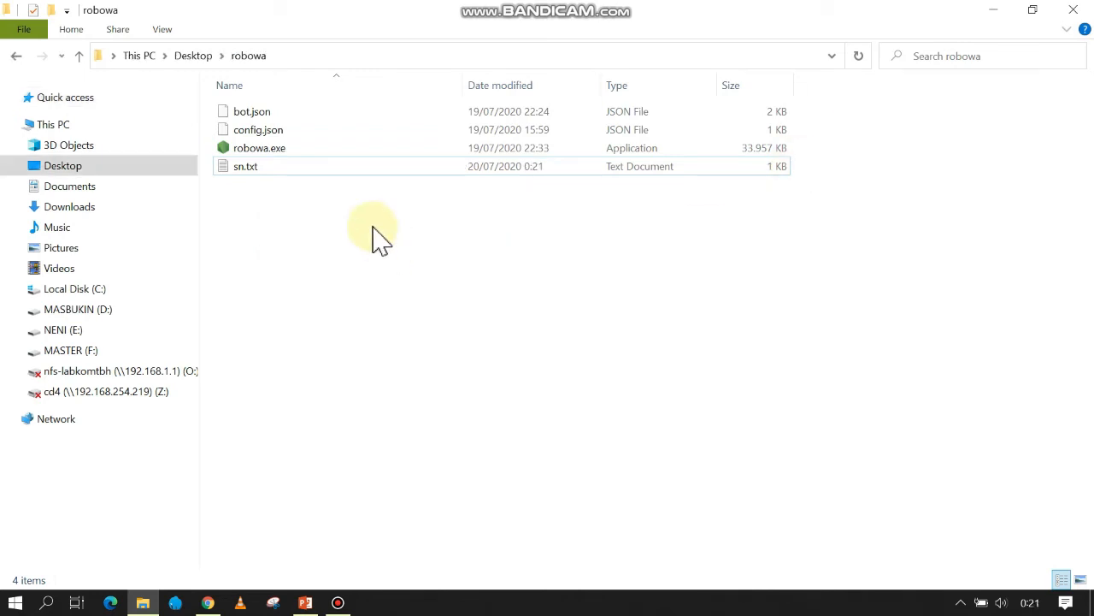
pyautogui.click(369, 225)
pyautogui.click(246, 169)
pyautogui.click(306, 246)
pyautogui.click(259, 237)
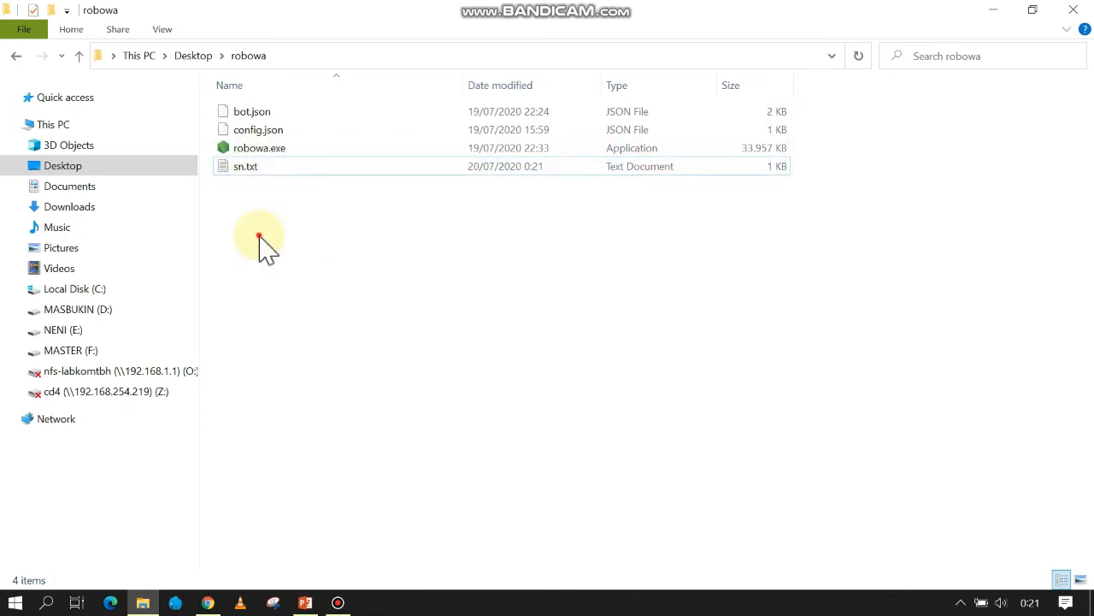
# - Run robowa.exe and position its console over the WhatsApp window so the chat list stays uncovered
pyautogui.doubleClick(275, 151)
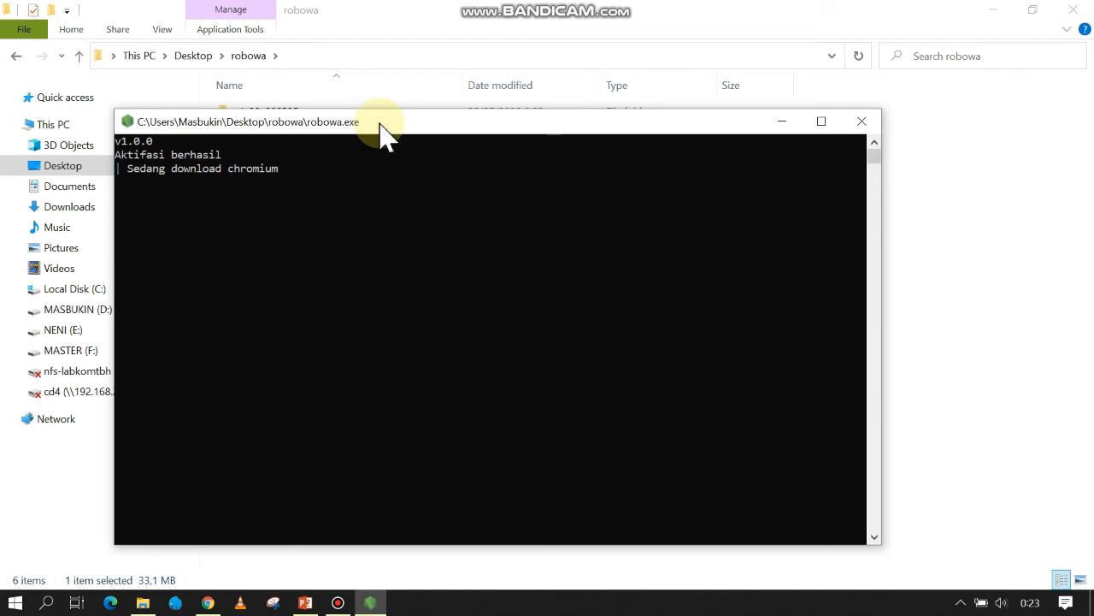
pyautogui.moveTo(384, 130); pyautogui.dragTo(605, 99)
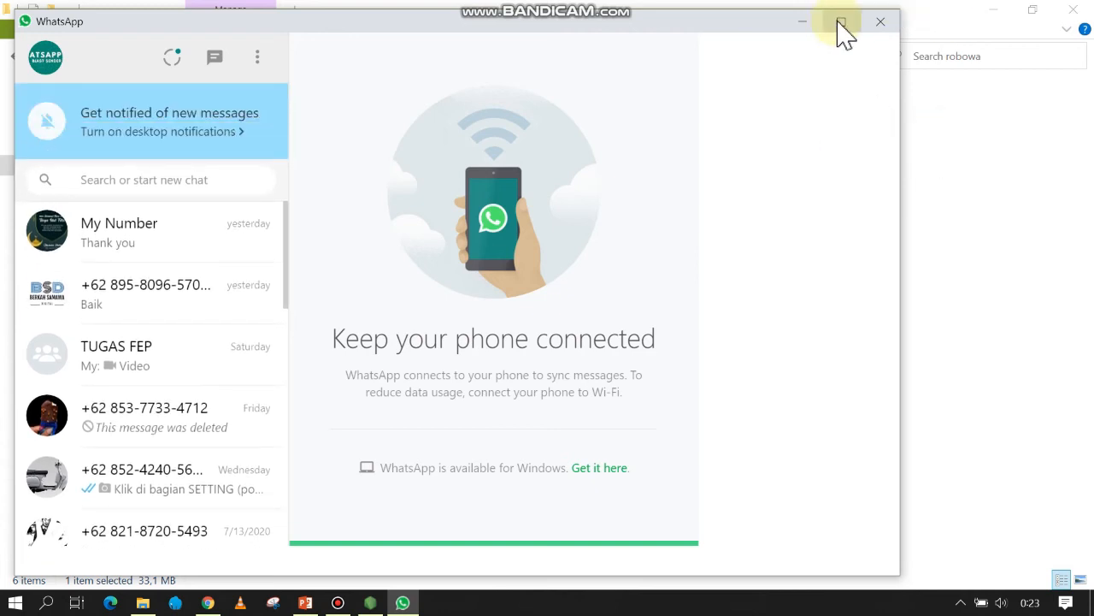
pyautogui.click(369, 602)
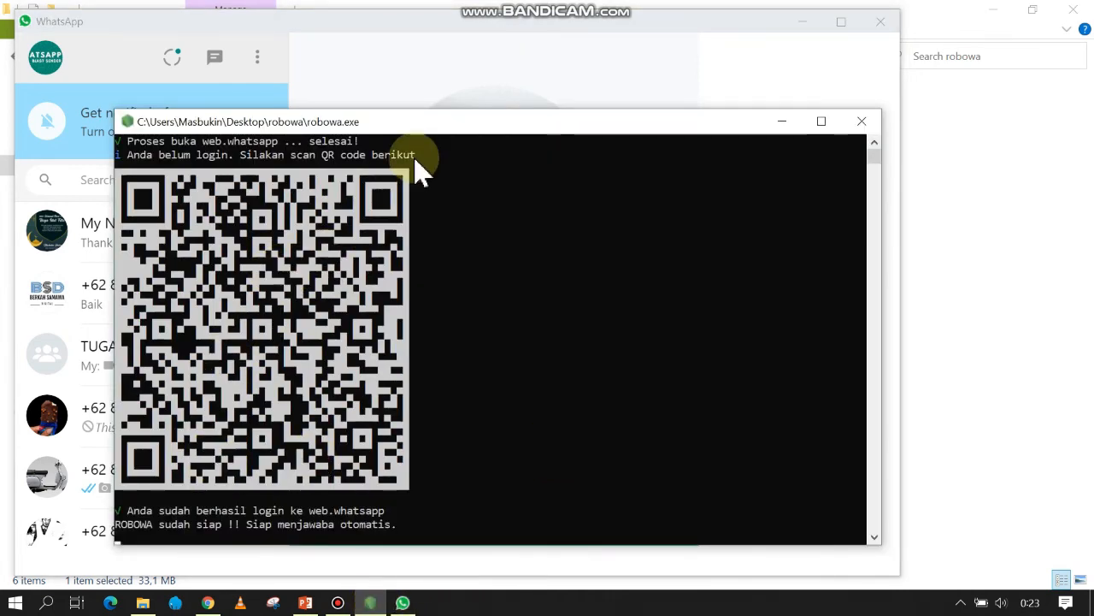
pyautogui.moveTo(403, 127); pyautogui.dragTo(597, 106)
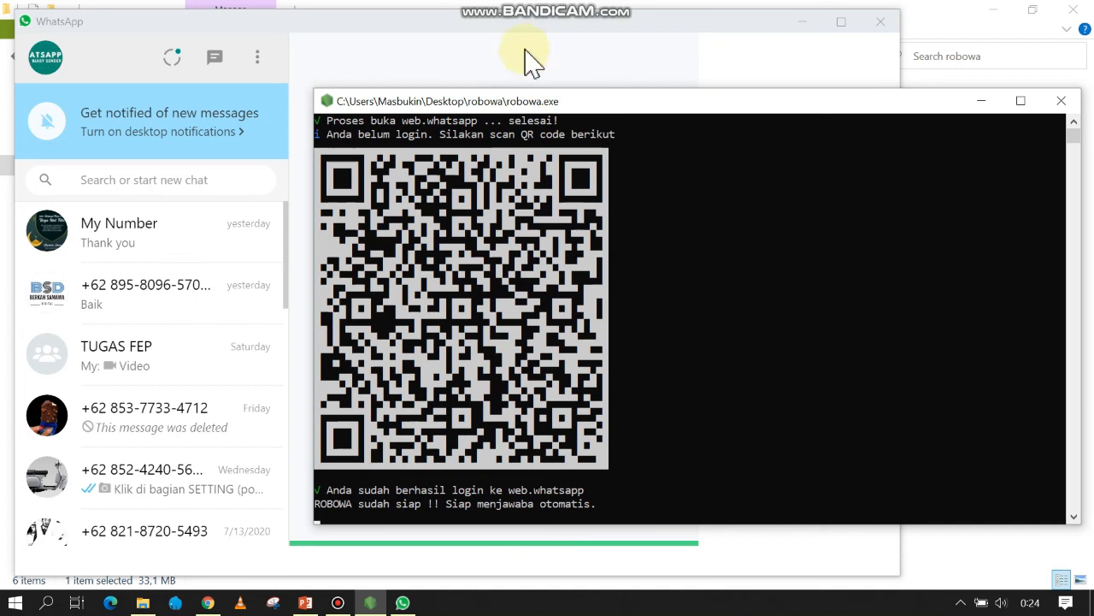
pyautogui.moveTo(476, 102); pyautogui.dragTo(480, 78)
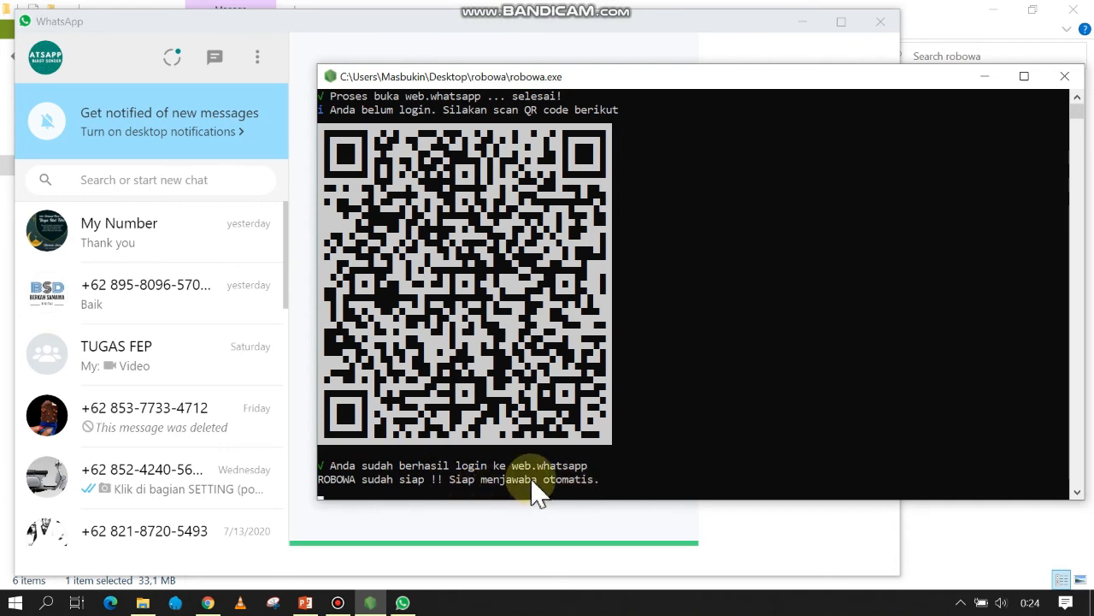
# - Bring the WhatsApp window in front of the robowa console and shift it slightly from its original place
pyautogui.click(333, 22)
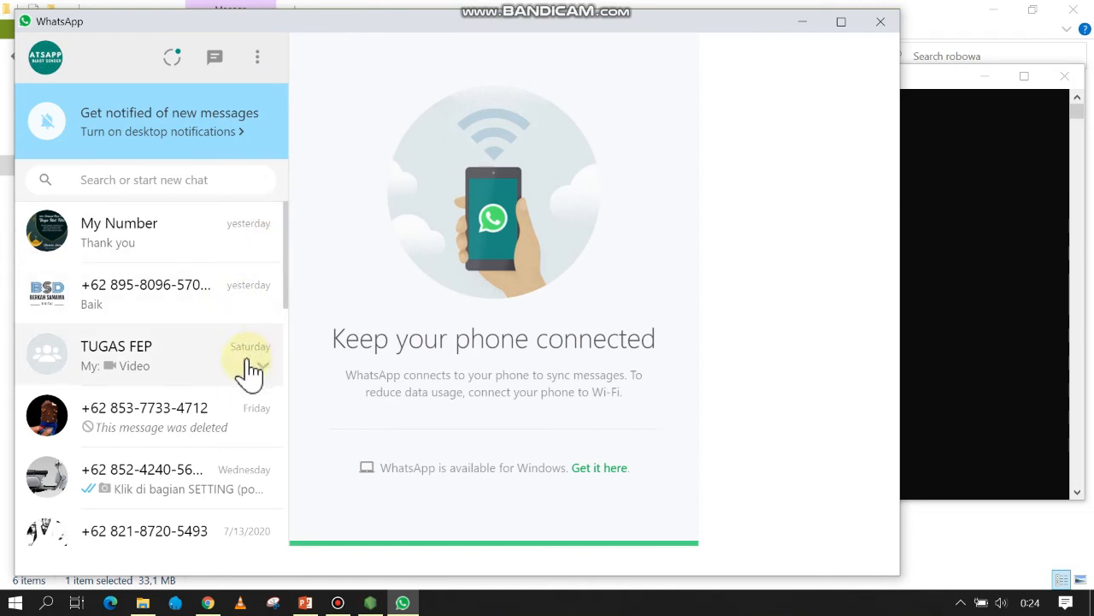
pyautogui.moveTo(289, 215)
pyautogui.mouseDown()
pyautogui.moveTo(276, 454)
pyautogui.moveTo(298, 200)
pyautogui.mouseUp()
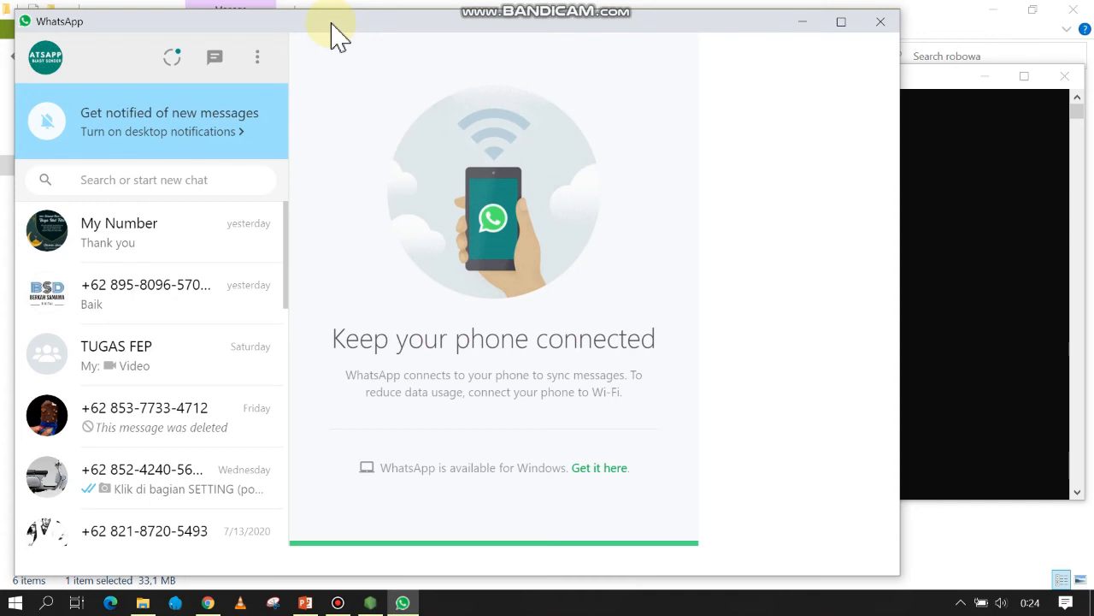
pyautogui.moveTo(339, 34); pyautogui.dragTo(386, 29)
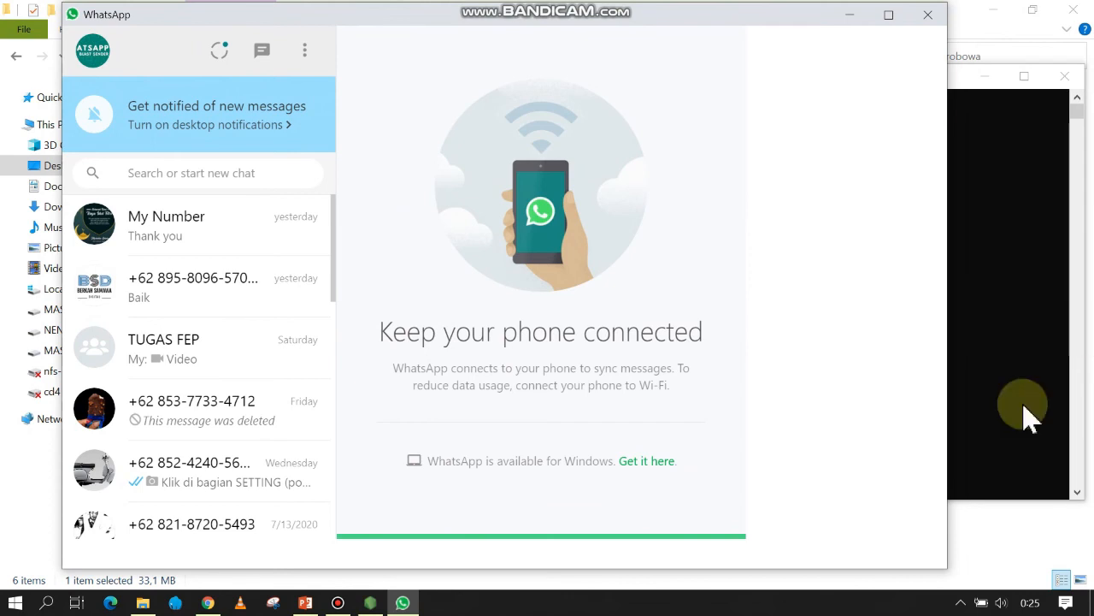
# - Open bot.json in Notepad without making it the default for .json files, review the auto-reply rules, and close it
pyautogui.click(994, 544)
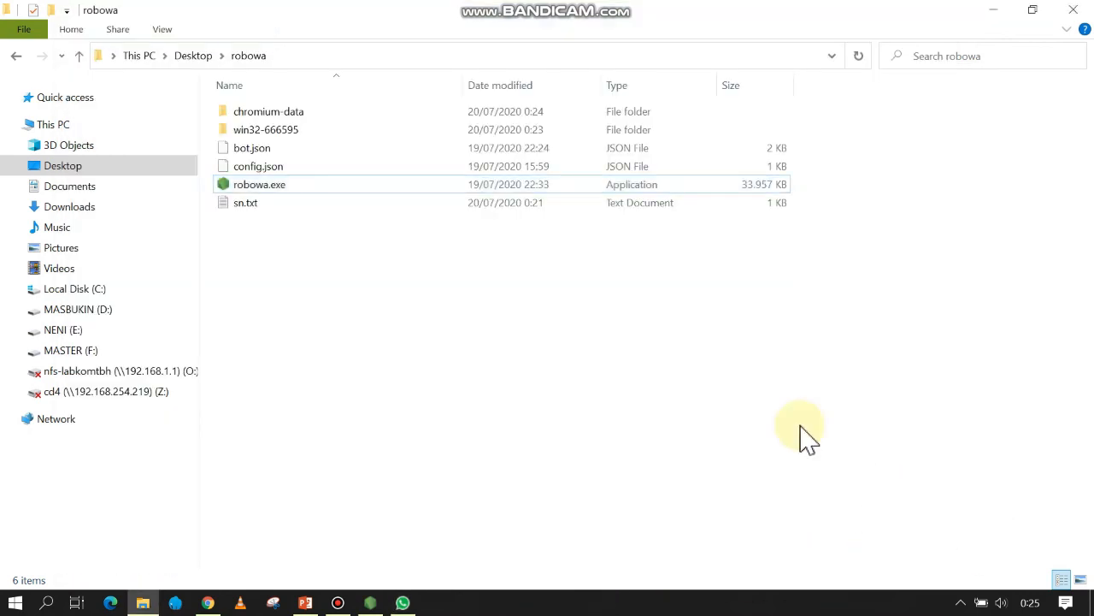
pyautogui.rightClick(268, 158)
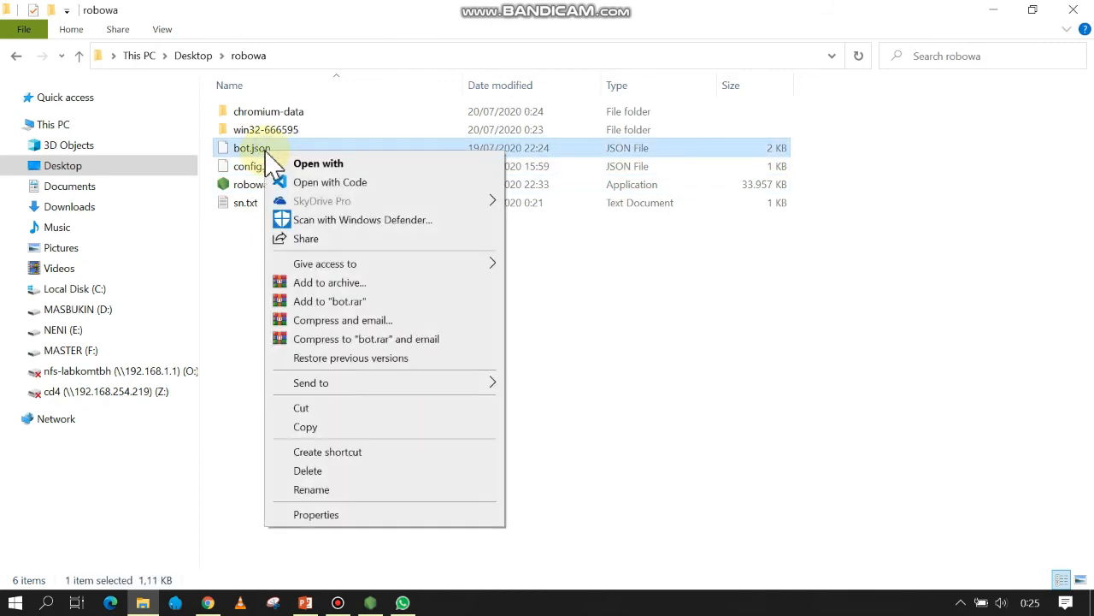
pyautogui.click(296, 163)
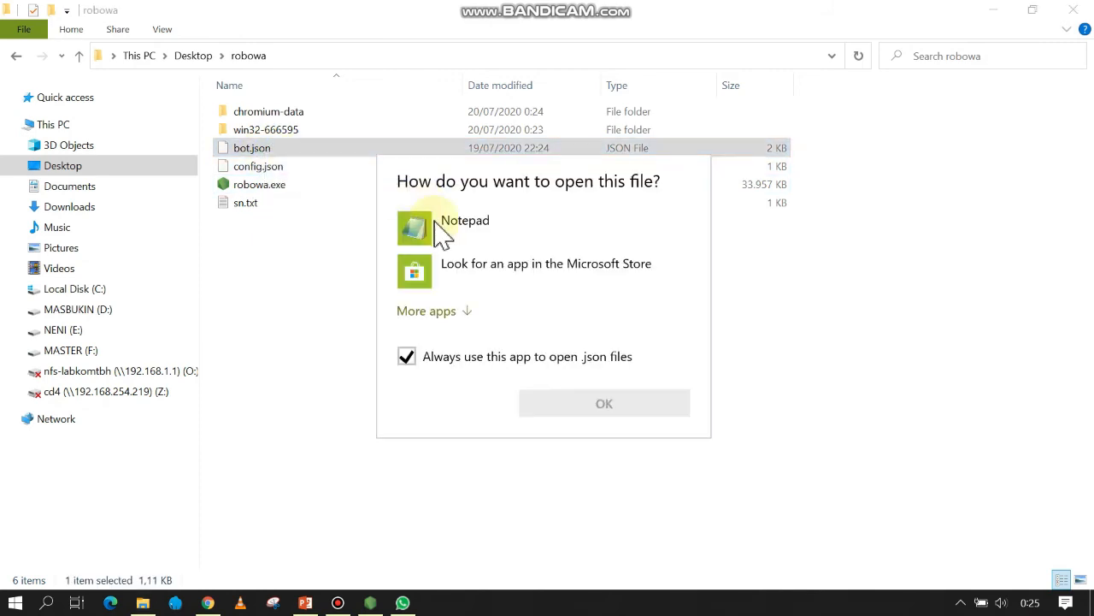
pyautogui.click(409, 359)
pyautogui.click(441, 241)
pyautogui.click(599, 407)
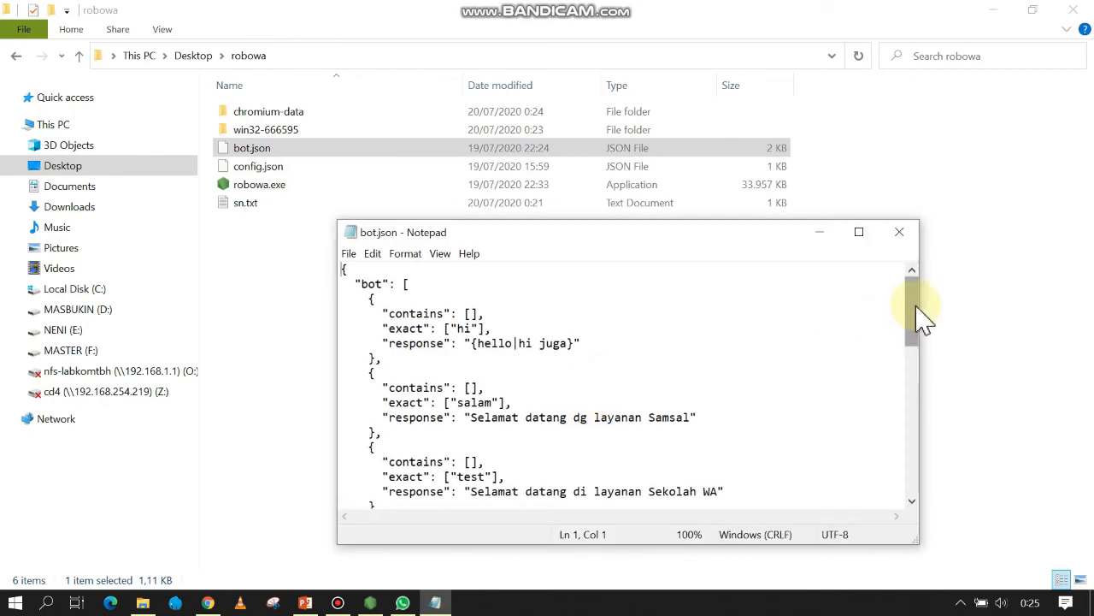
pyautogui.moveTo(923, 315); pyautogui.dragTo(915, 347)
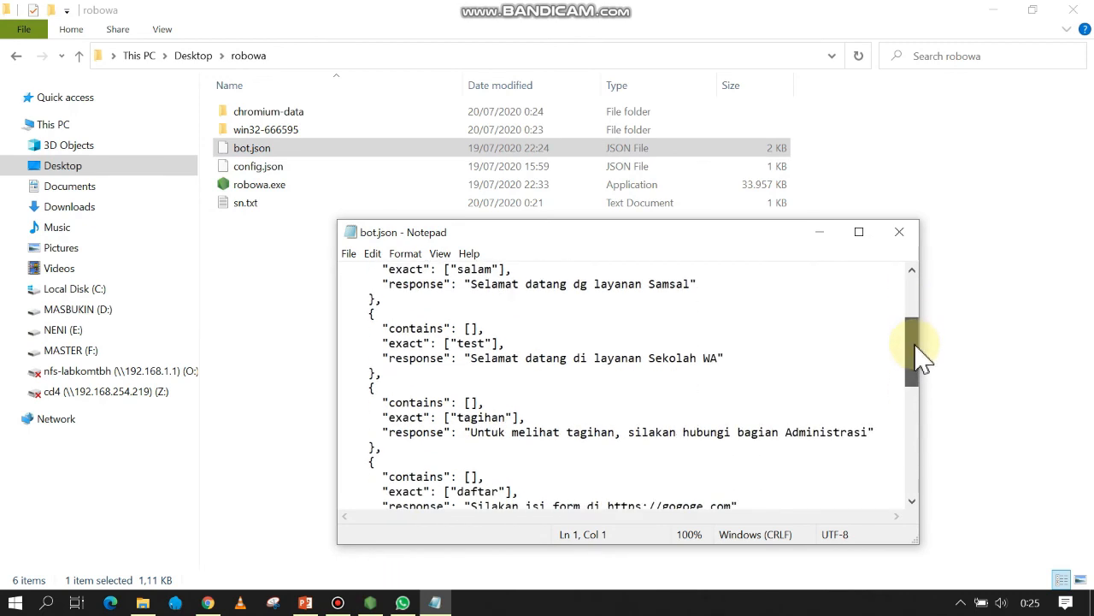
pyautogui.click(900, 232)
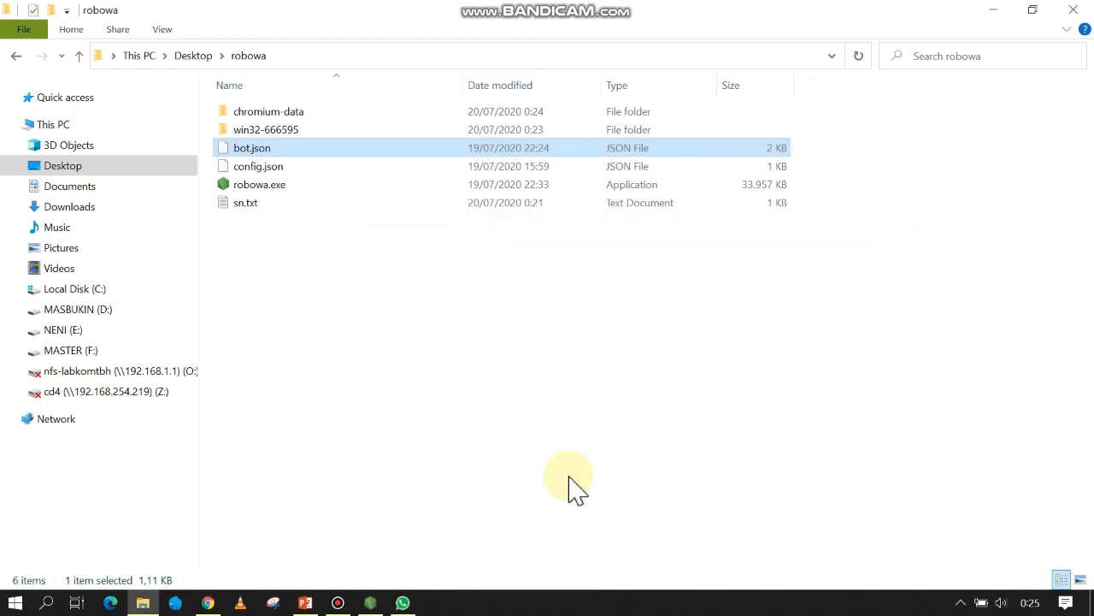
# - Bring the robowa console in front of WhatsApp and arrange it to watch incoming messages in both the log and the chat list
pyautogui.click(371, 603)
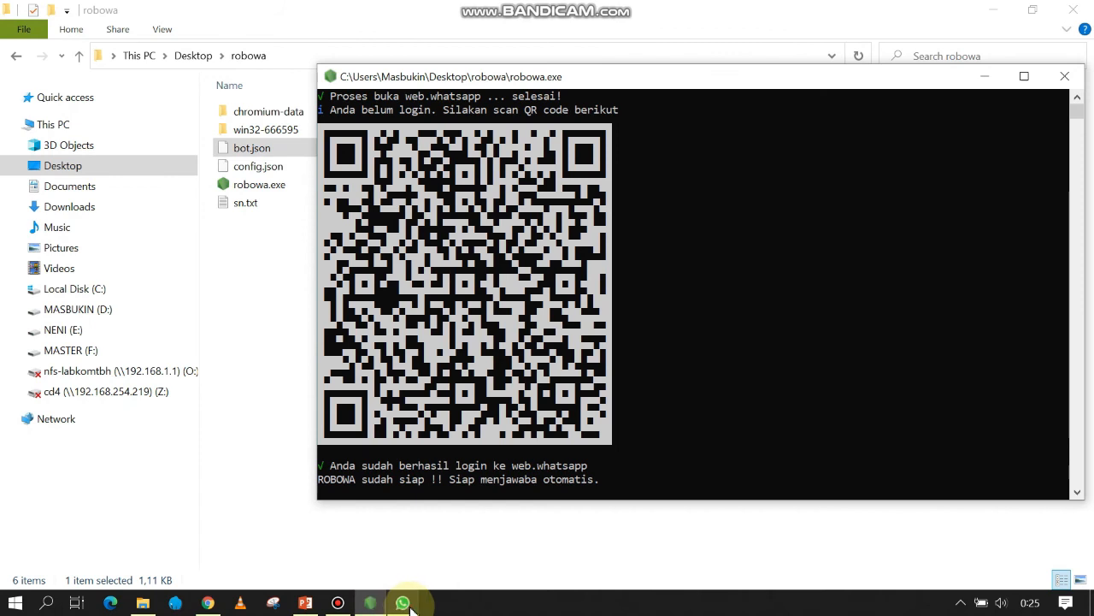
pyautogui.click(403, 603)
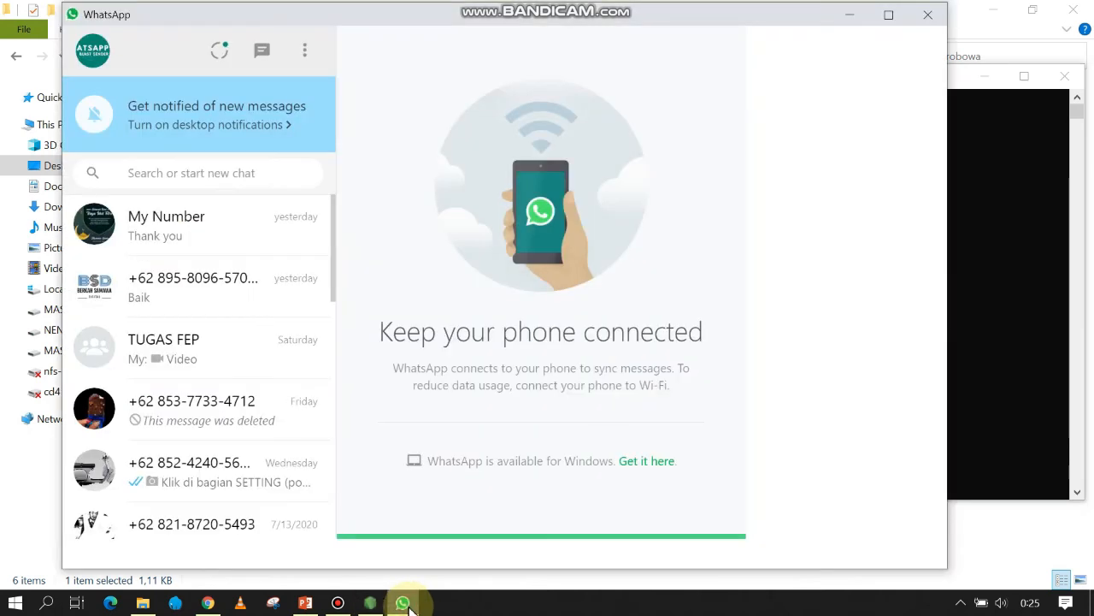
pyautogui.click(960, 79)
pyautogui.moveTo(666, 79)
pyautogui.mouseDown()
pyautogui.moveTo(690, 73)
pyautogui.moveTo(649, 38)
pyautogui.moveTo(568, 4)
pyautogui.moveTo(702, 15)
pyautogui.moveTo(698, 70)
pyautogui.moveTo(687, 74)
pyautogui.moveTo(737, 67)
pyautogui.moveTo(661, 58)
pyautogui.mouseUp()
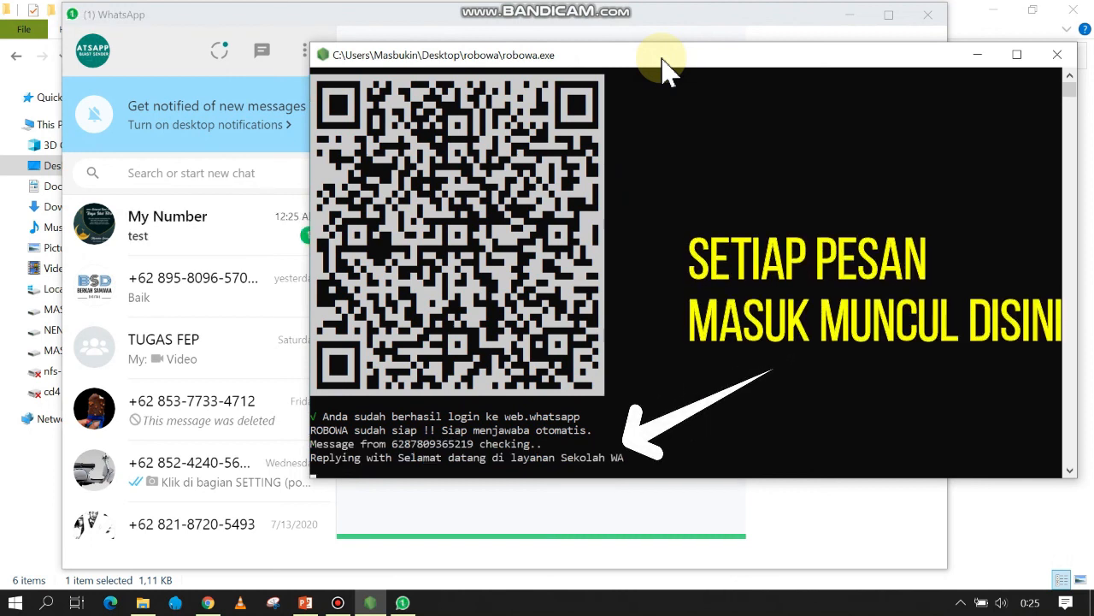
pyautogui.moveTo(661, 56); pyautogui.dragTo(709, 56)
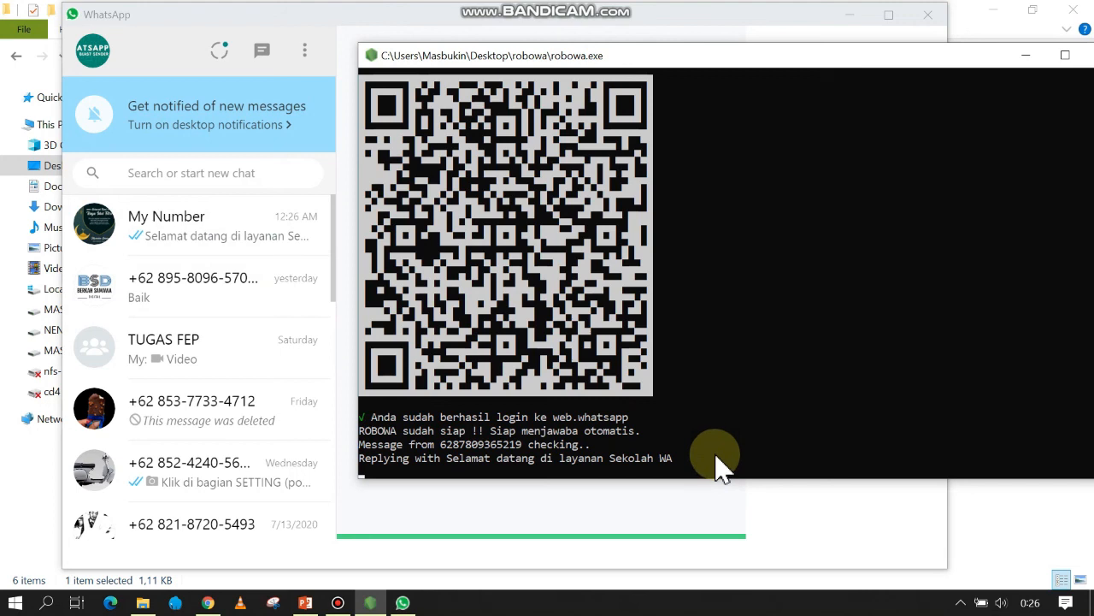
pyautogui.moveTo(639, 56); pyautogui.dragTo(567, 32)
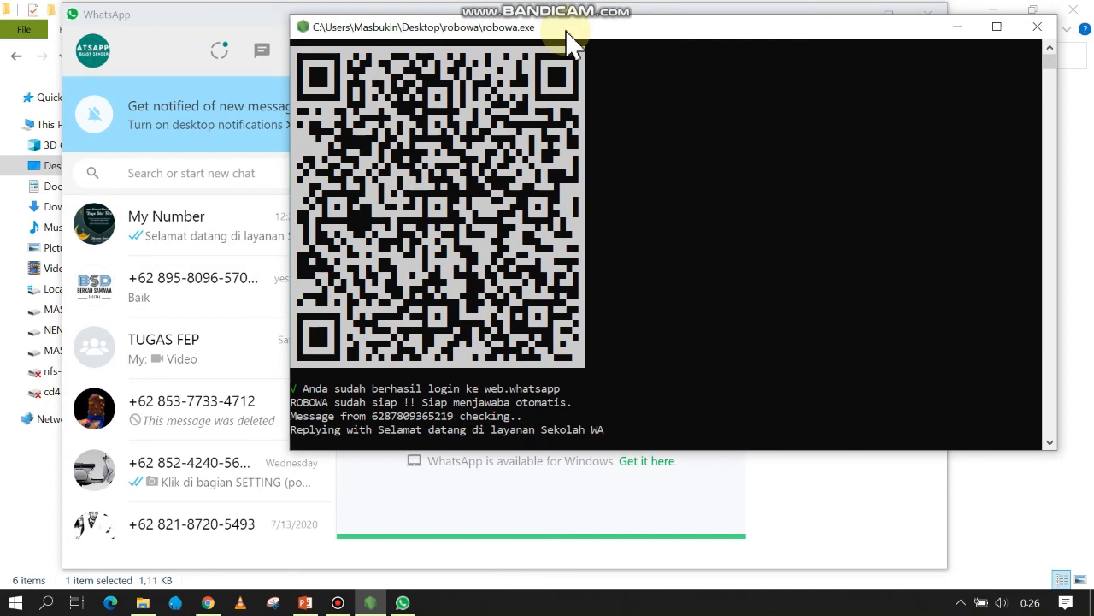
pyautogui.moveTo(567, 34); pyautogui.dragTo(676, 41)
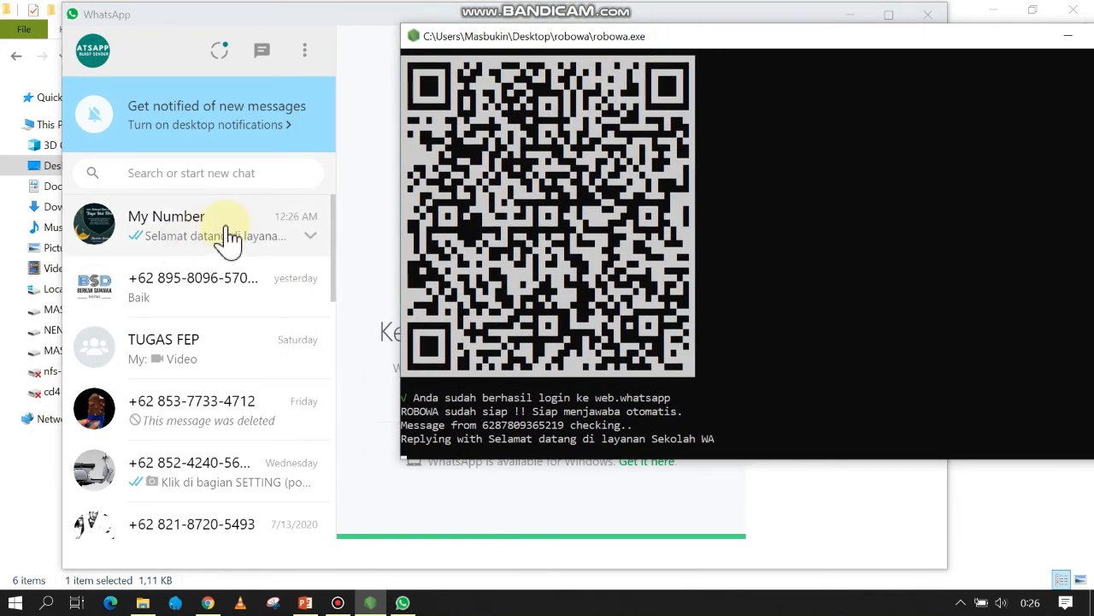
# - Open the My Number chat in WhatsApp and check the bot's automatic replies to the messages "test" and "daftar"
pyautogui.click(226, 229)
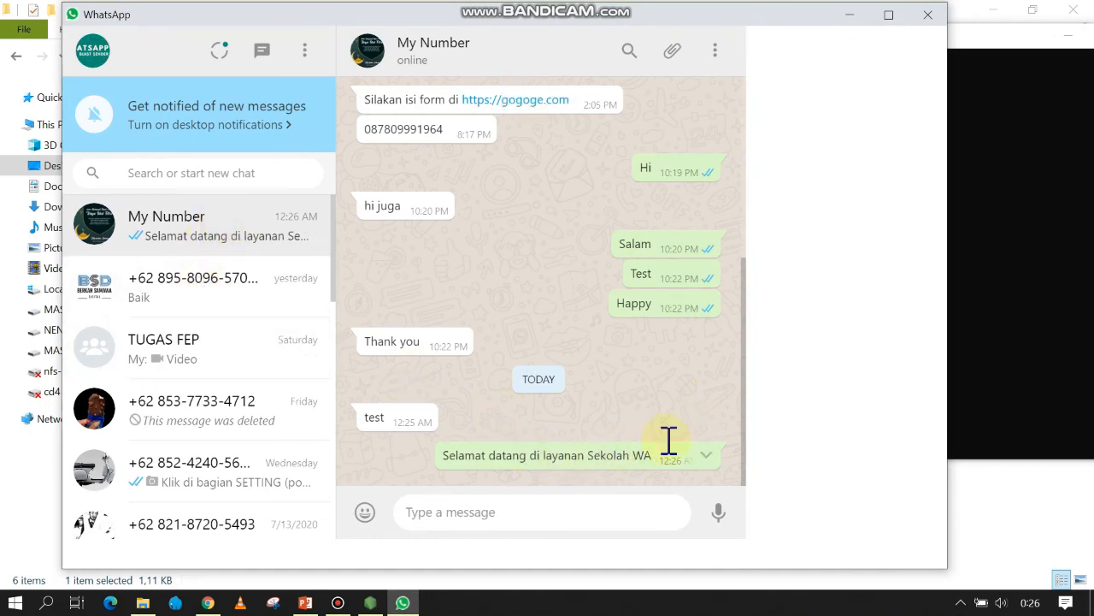
pyautogui.click(1007, 54)
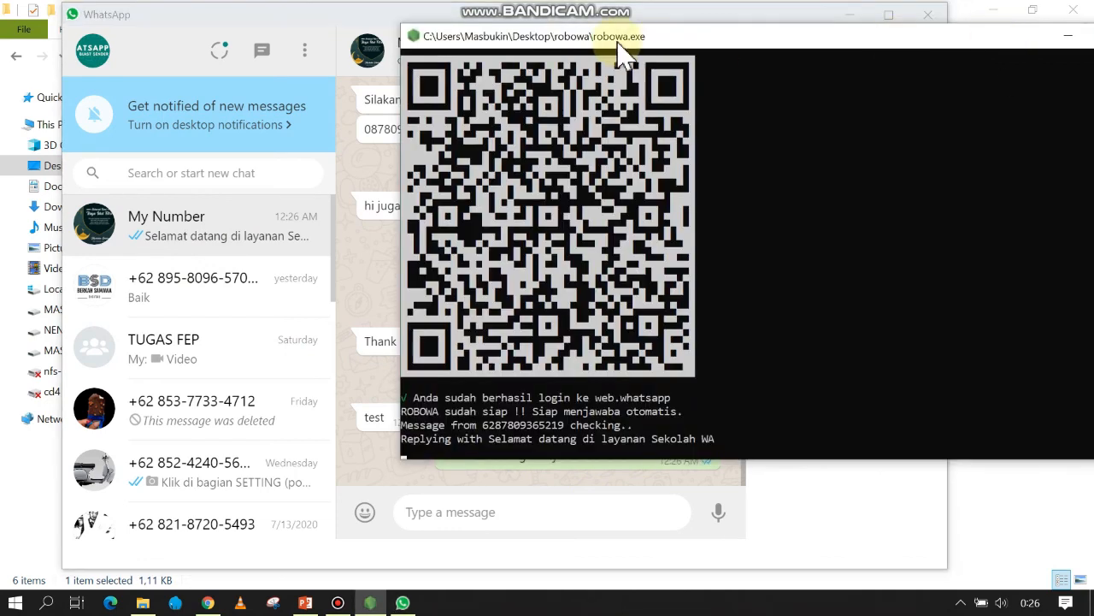
pyautogui.click(160, 12)
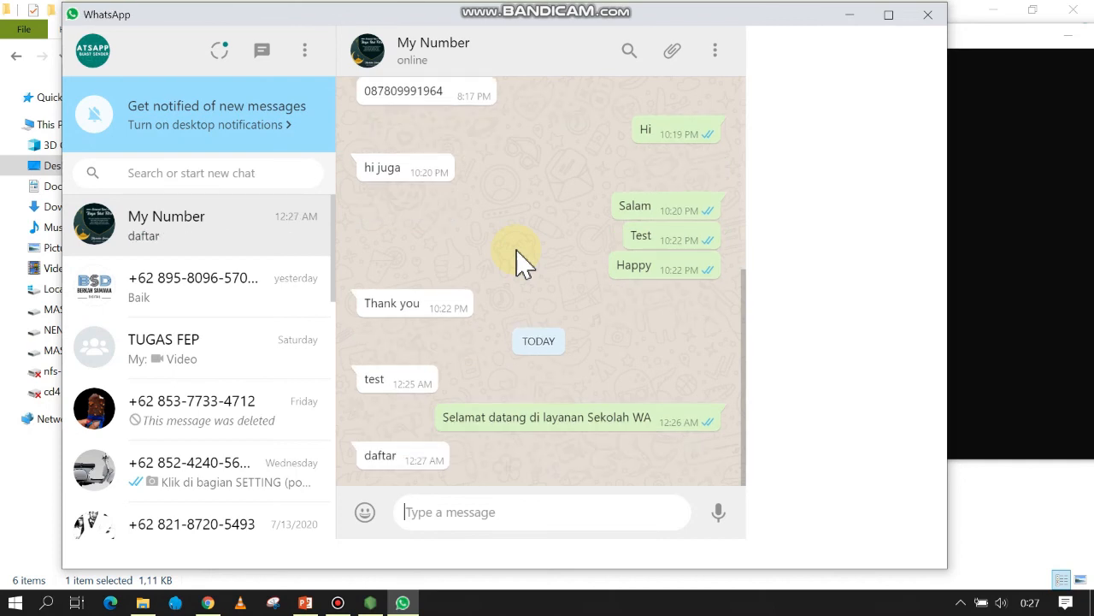
pyautogui.moveTo(379, 479)
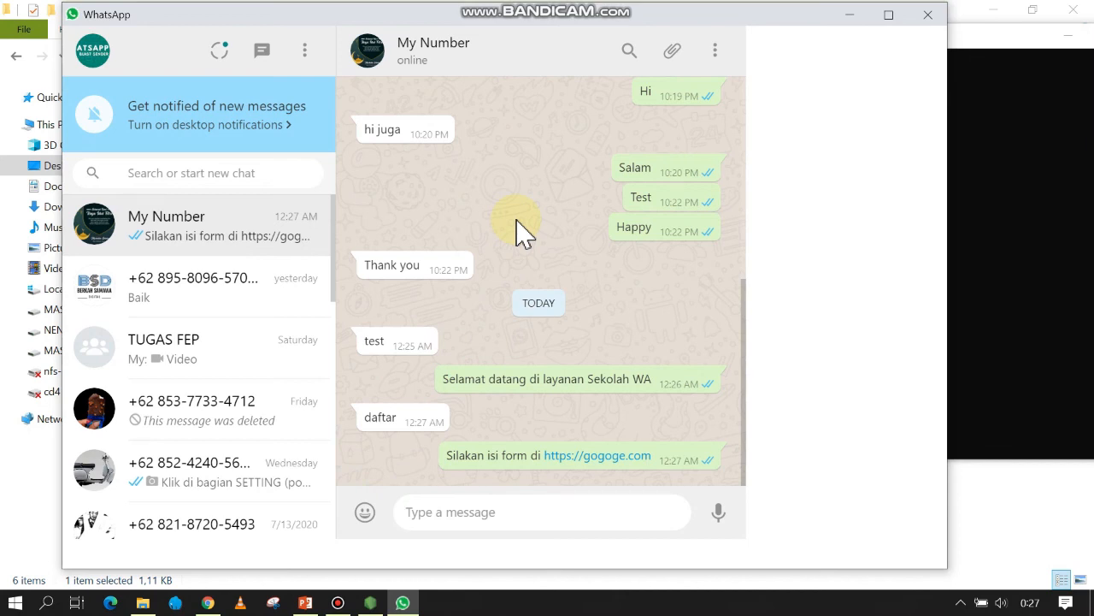
# - Review the logged auto-replies in the robowa console, and close the console to stop the bot
pyautogui.click(985, 36)
pyautogui.moveTo(981, 45); pyautogui.dragTo(826, 64)
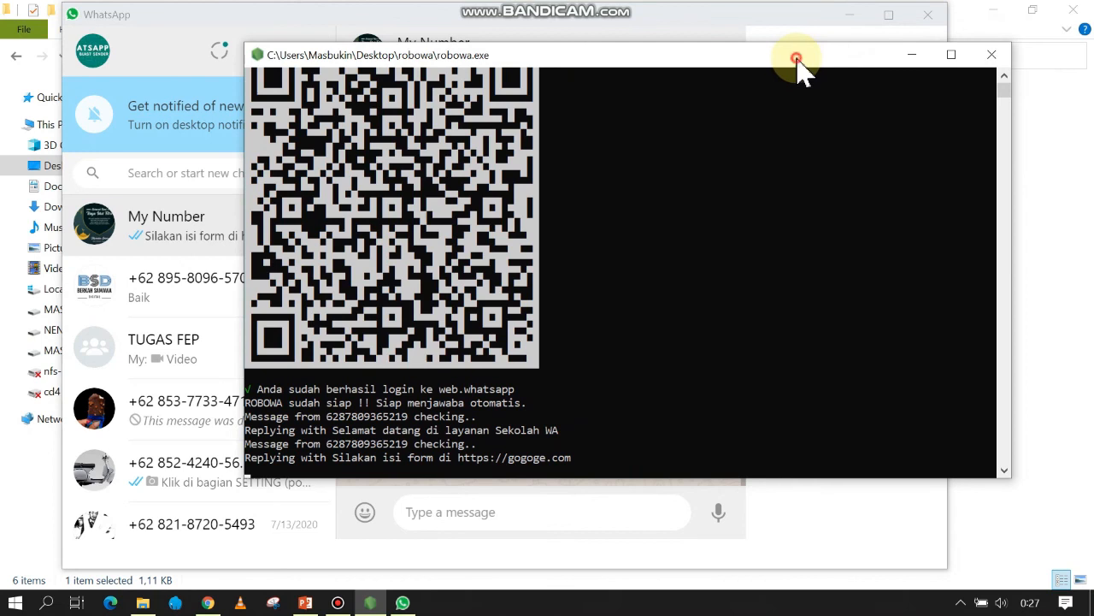
pyautogui.moveTo(795, 59); pyautogui.dragTo(794, 75)
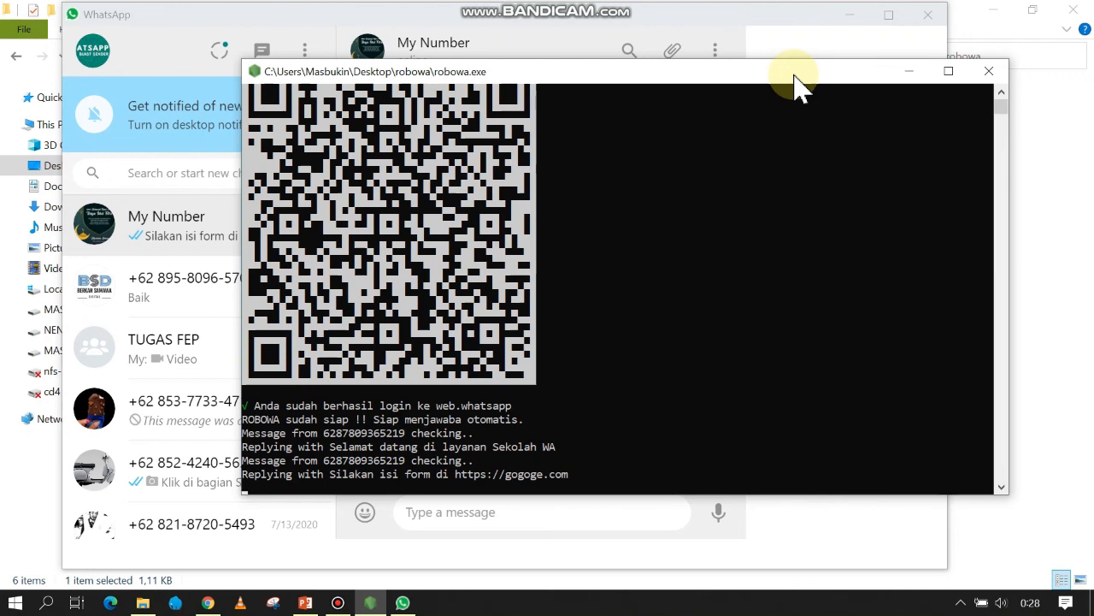
pyautogui.click(989, 71)
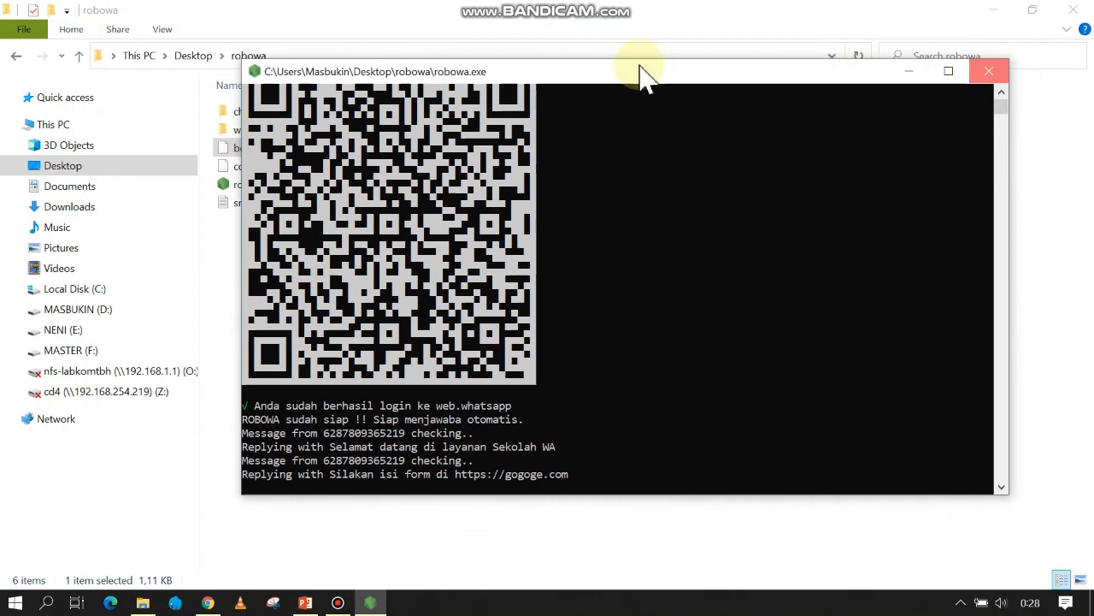